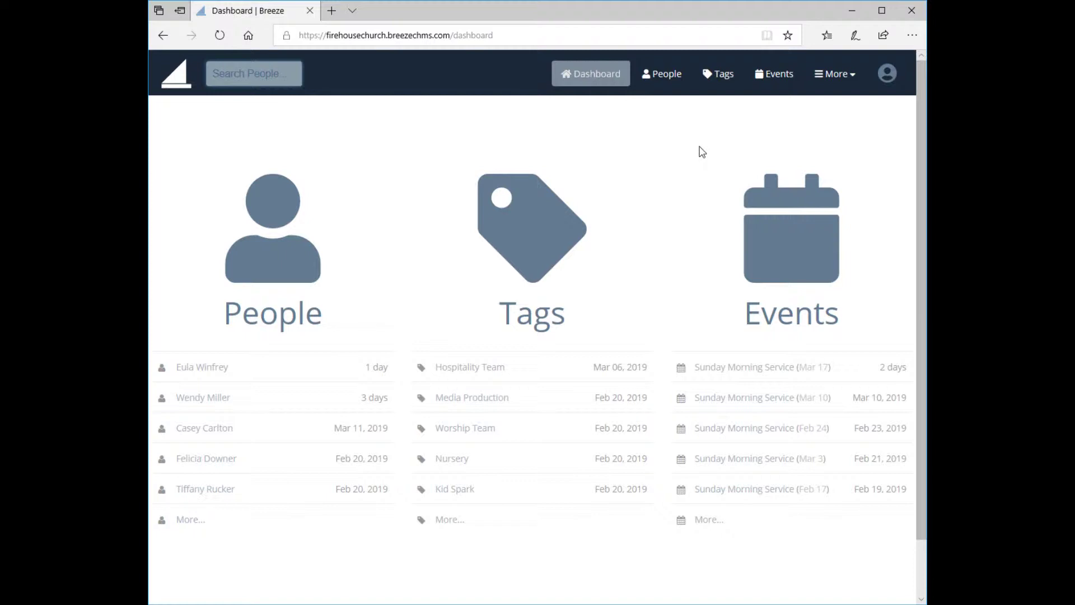
Open the Members list under Users & Roles and review which members can be invited or already have an account
{"action": "left_click", "coordinate": [856, 81]}
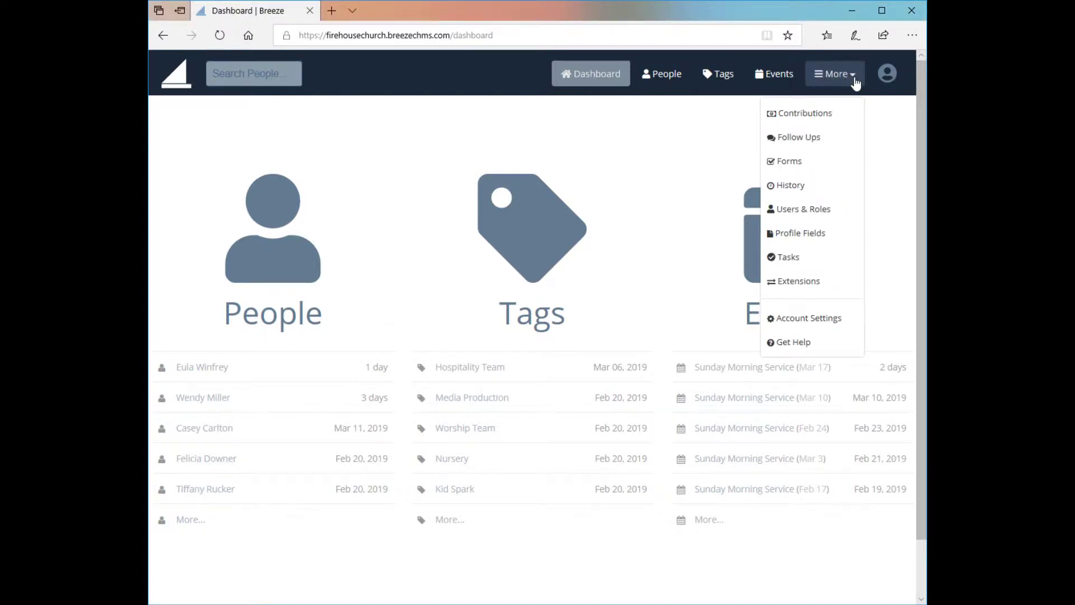
{"action": "left_click", "coordinate": [813, 212]}
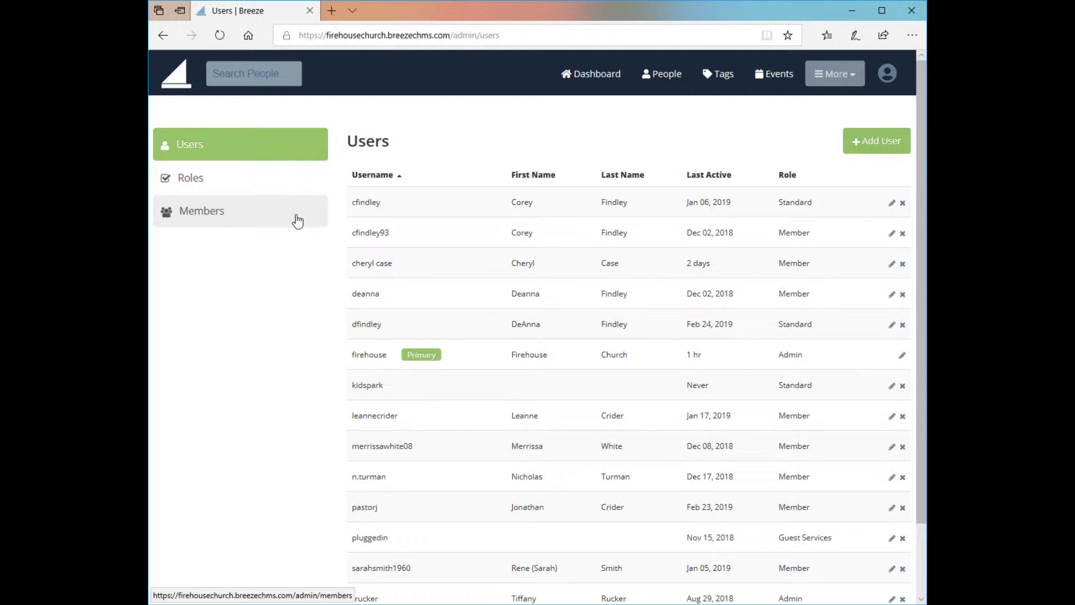
{"action": "left_click", "coordinate": [209, 223]}
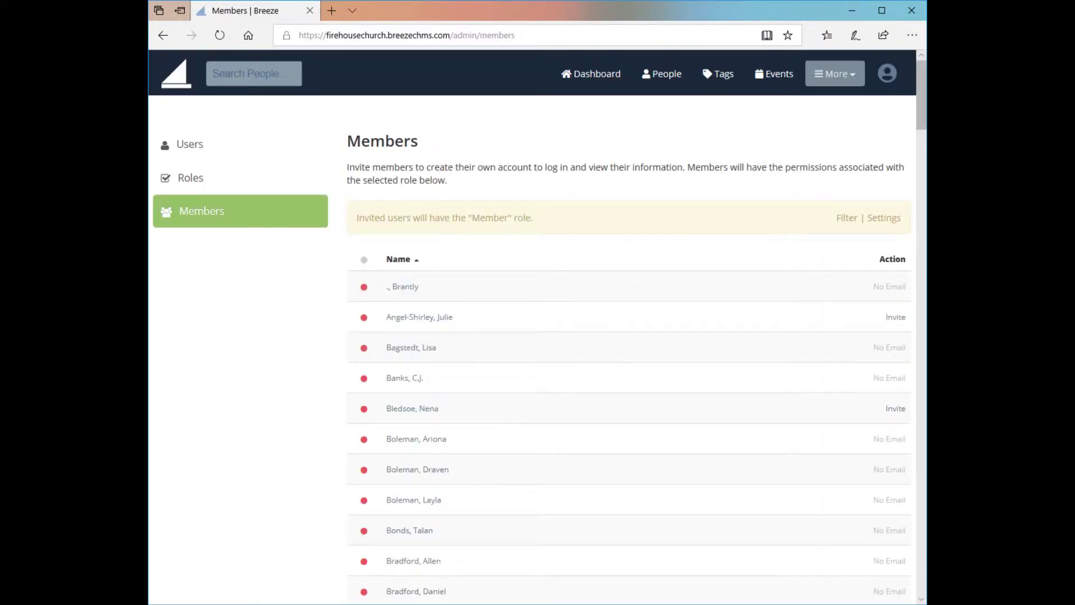
{"action": "left_click_drag", "start_coordinate": [918, 116], "coordinate": [919, 130]}
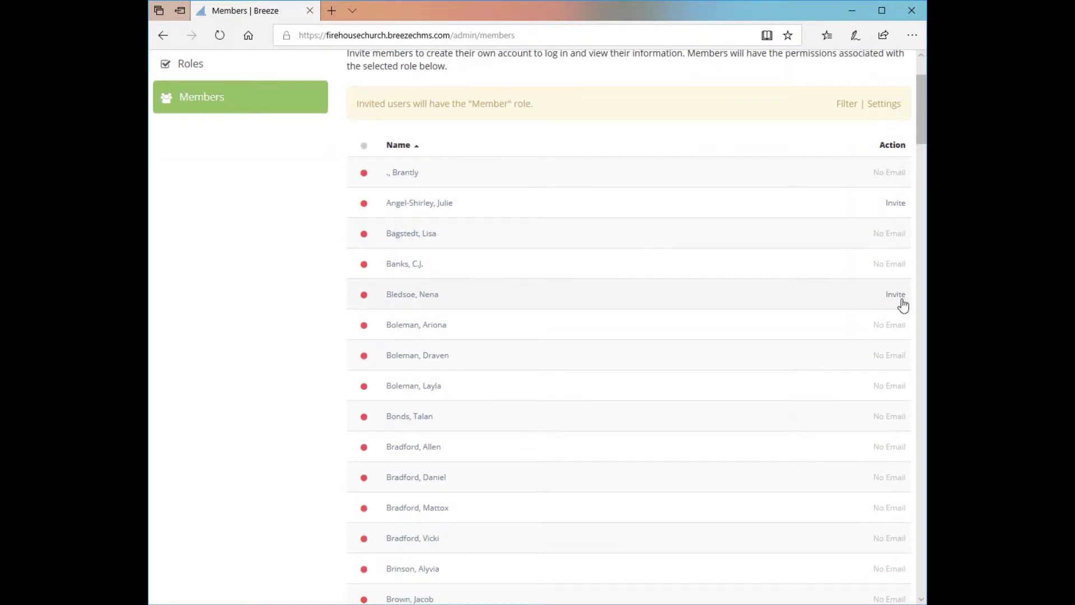
{"action": "left_click_drag", "start_coordinate": [919, 139], "coordinate": [919, 160]}
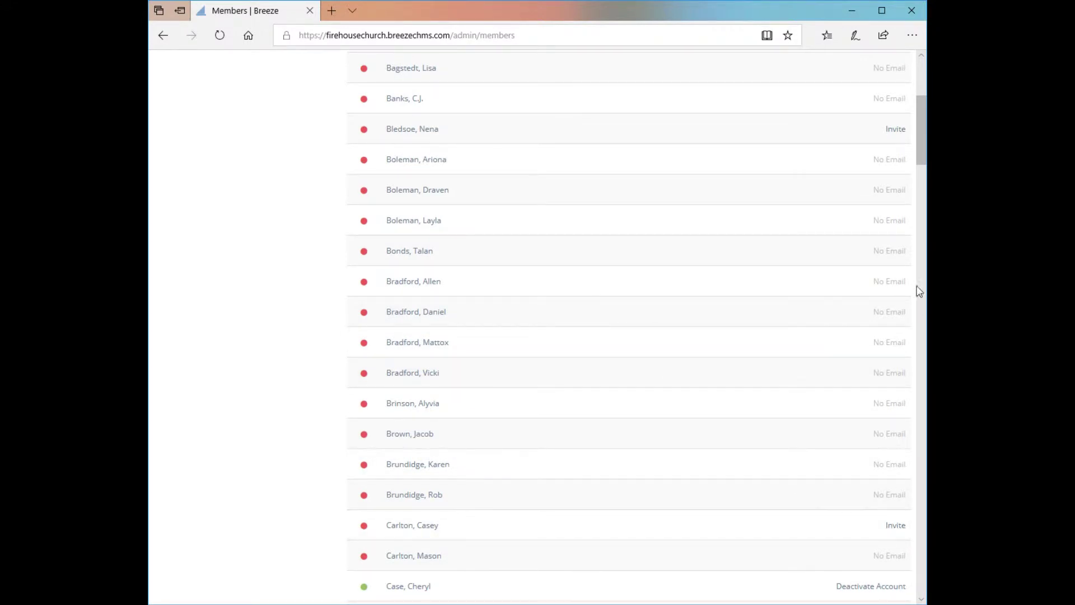
{"action": "left_click_drag", "start_coordinate": [919, 156], "coordinate": [922, 113]}
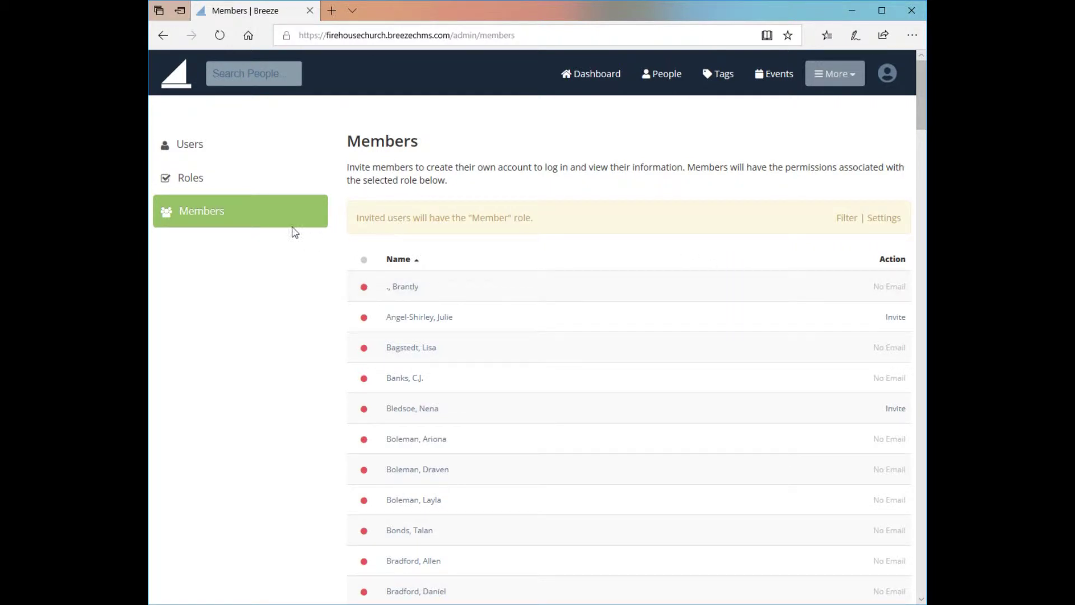
Start adding a new user from the Users list and set the role to Member
{"action": "left_click", "coordinate": [222, 153]}
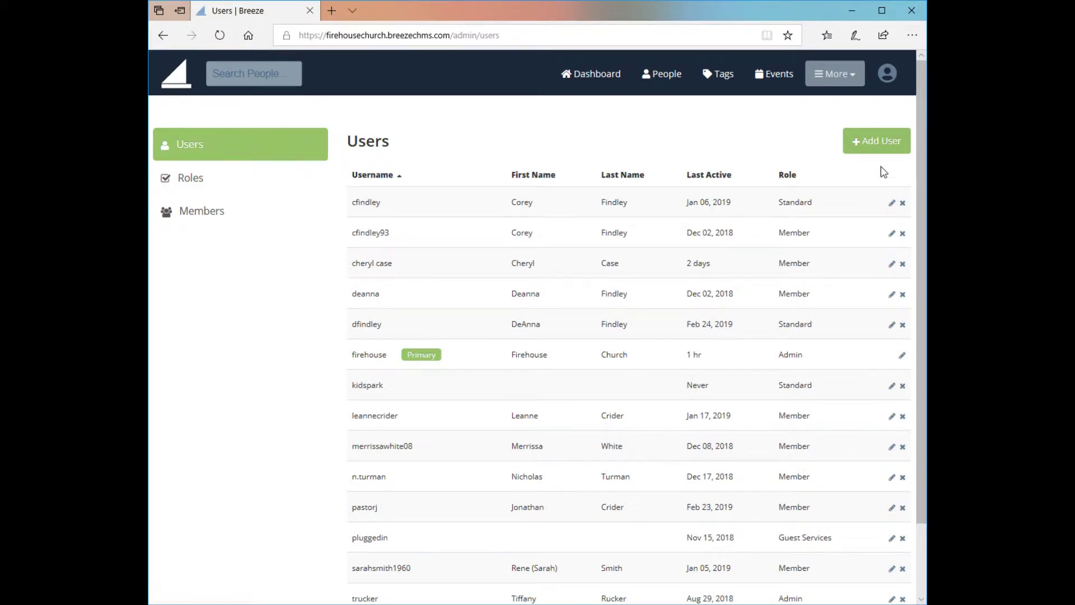
{"action": "left_click", "coordinate": [874, 151]}
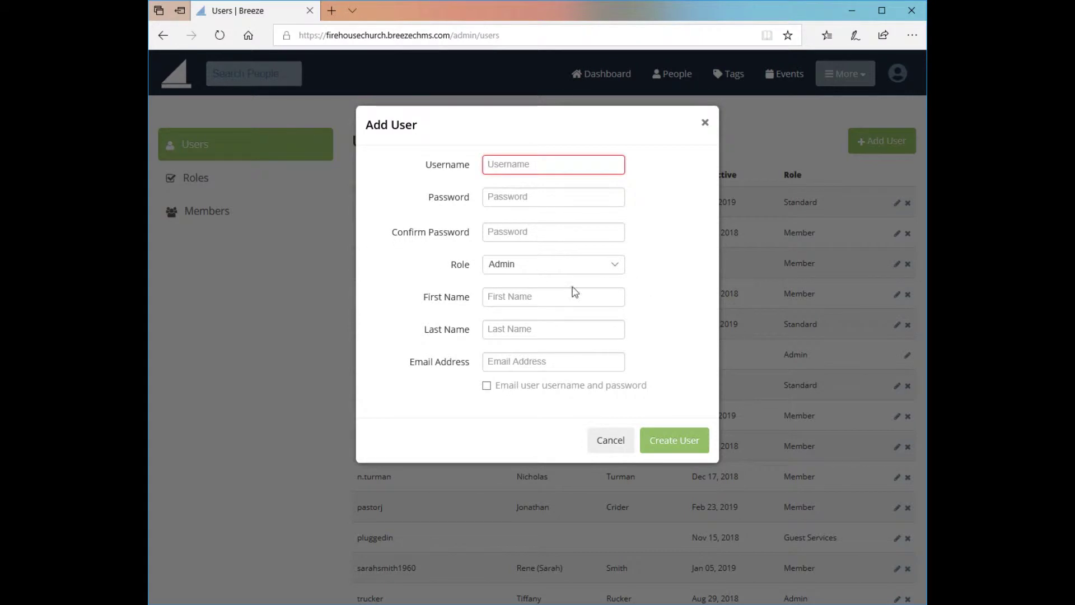
{"action": "left_click", "coordinate": [614, 272]}
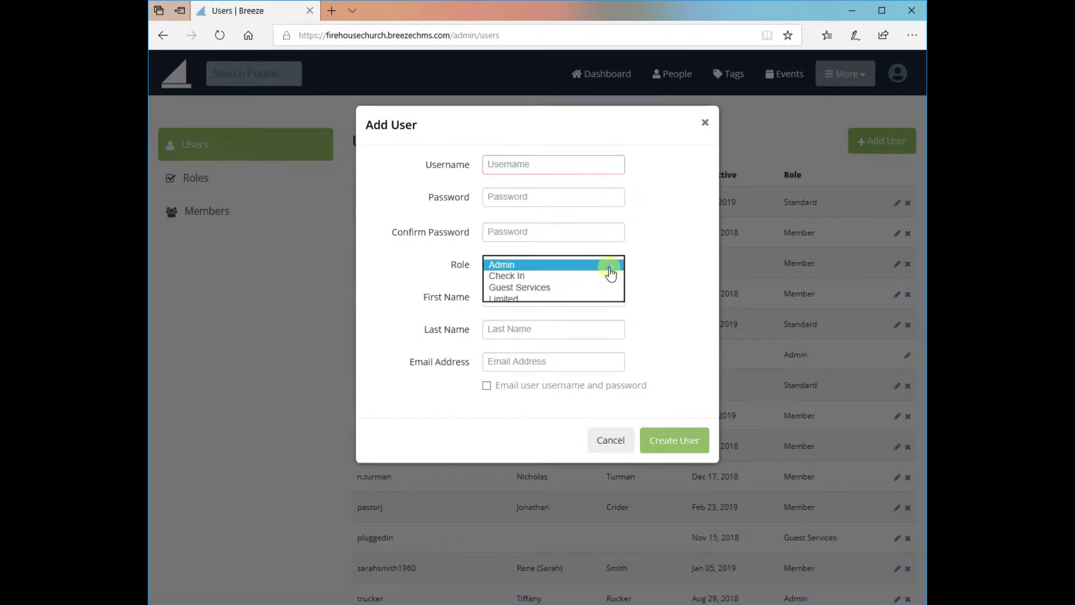
{"action": "left_click", "coordinate": [507, 308]}
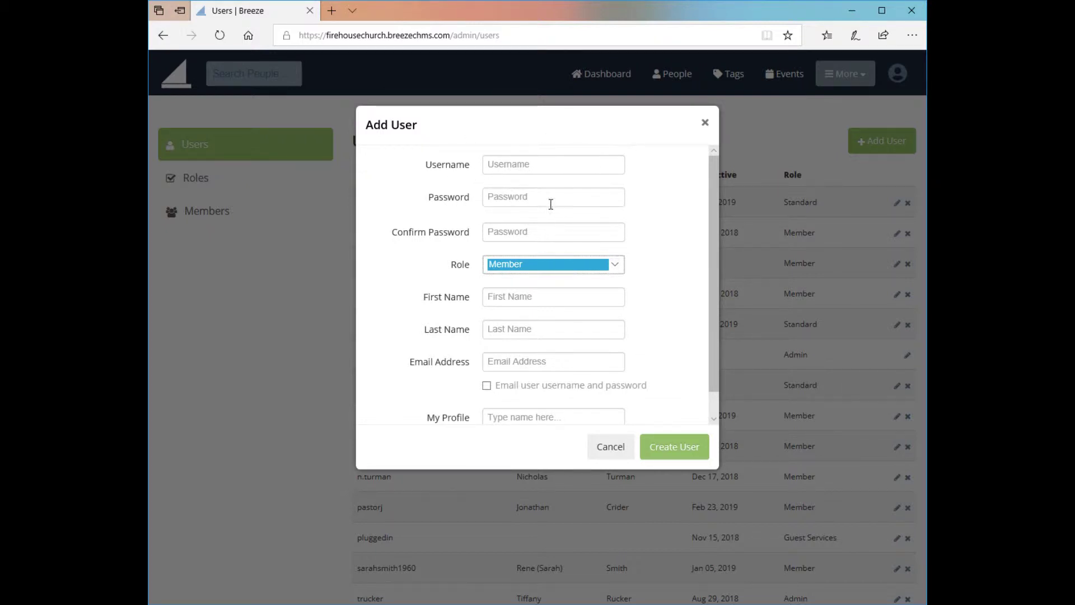
Enter the new user's username, then enter and confirm the account password
{"action": "left_click", "coordinate": [541, 166]}
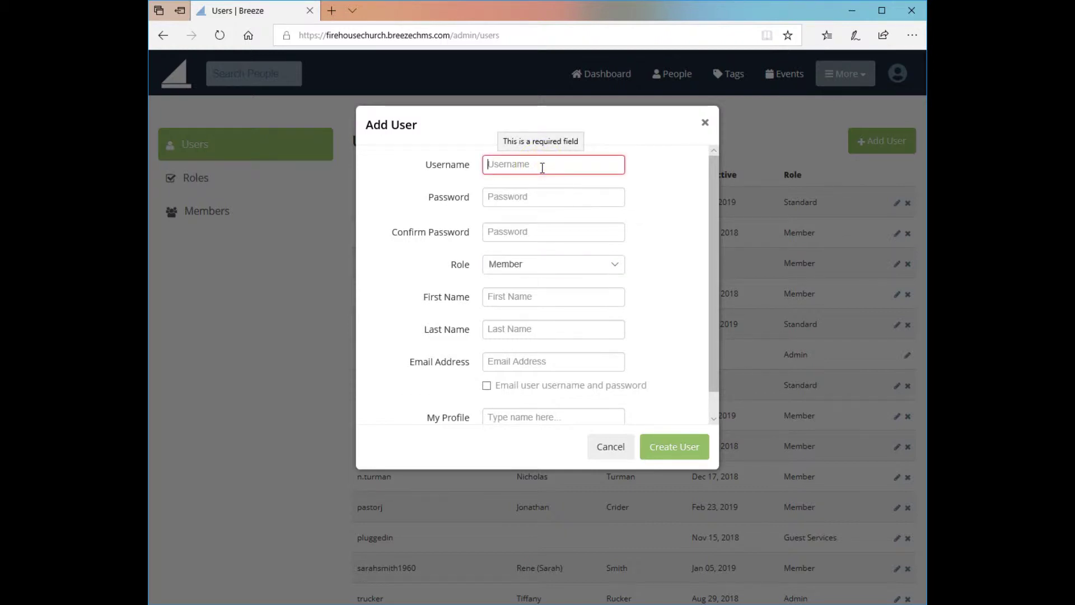
{"action": "type", "text": "J"}
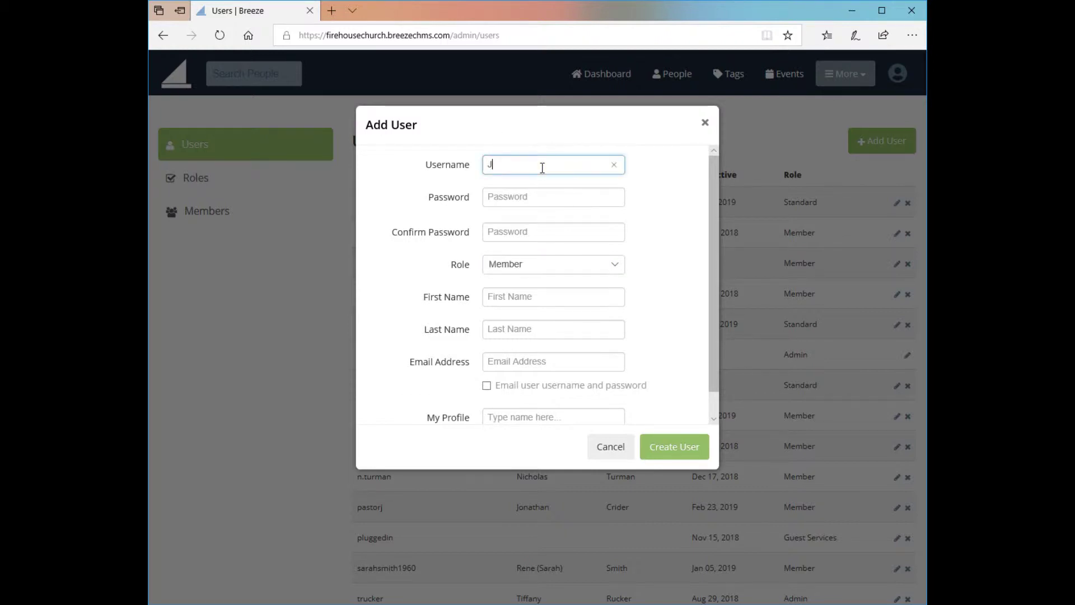
{"action": "type", "text": "ane"}
{"action": "key", "text": "Tab"}
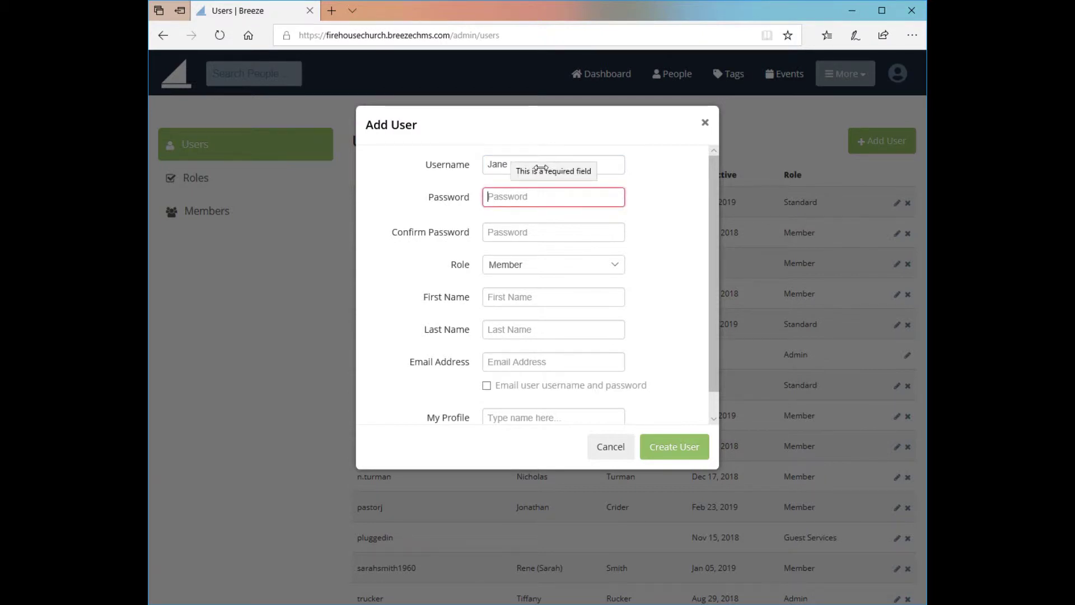
{"action": "type", "text": "•••••"}
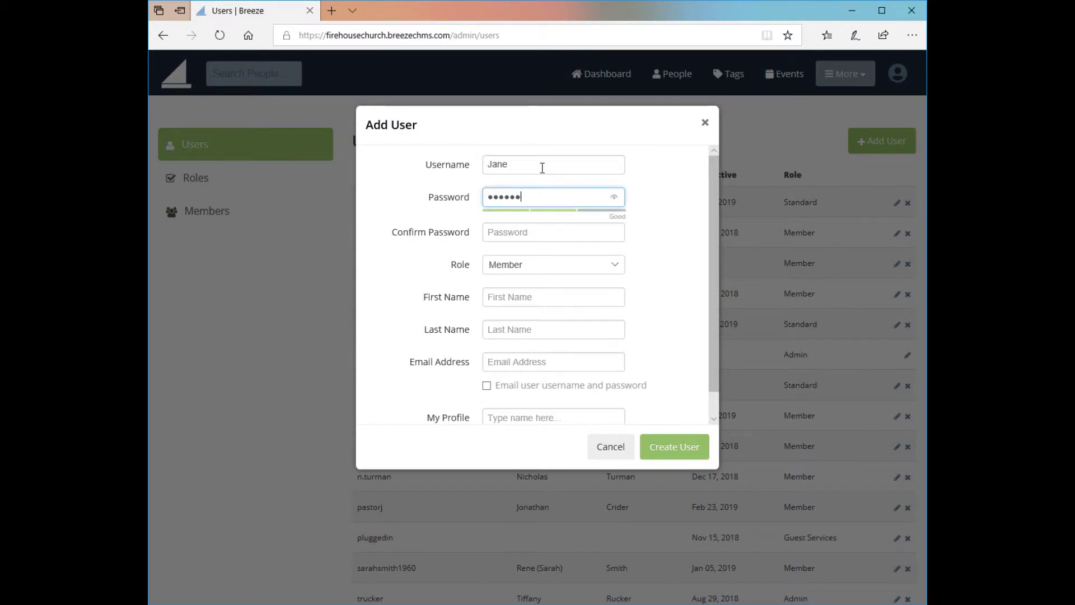
{"action": "type", "text": "•"}
{"action": "key", "text": "Tab"}
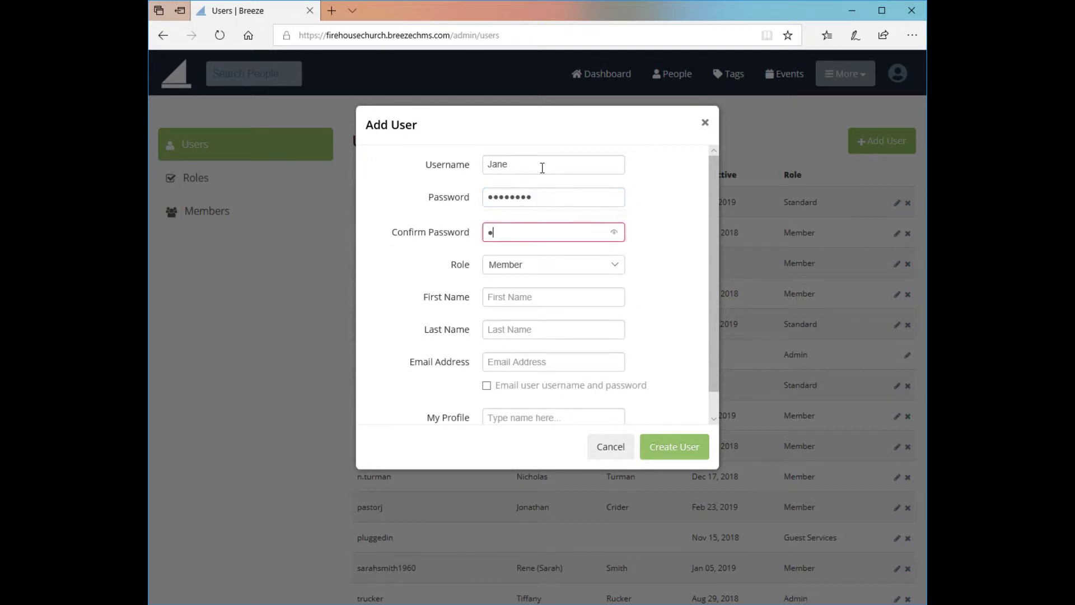
{"action": "type", "text": "•••••••"}
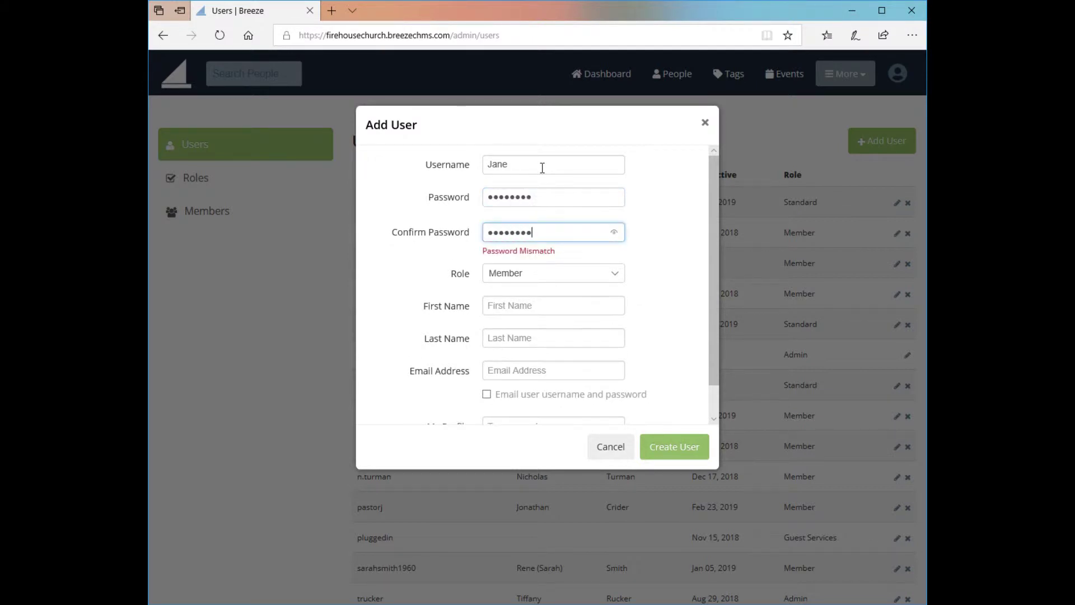
{"action": "type", "text": "•"}
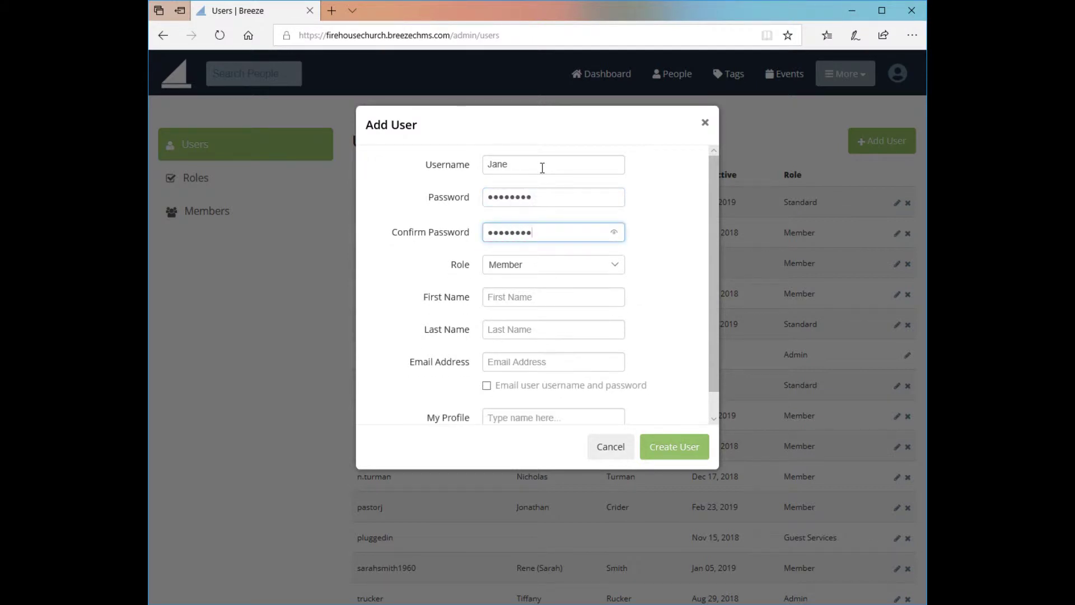
Fill in the new user's first name, last name and e-mail address, using the suggested e-mail entry
{"action": "left_click", "coordinate": [550, 299]}
{"action": "type", "text": "Jan"}
{"action": "key", "text": "Tab"}
{"action": "type", "text": "D"}
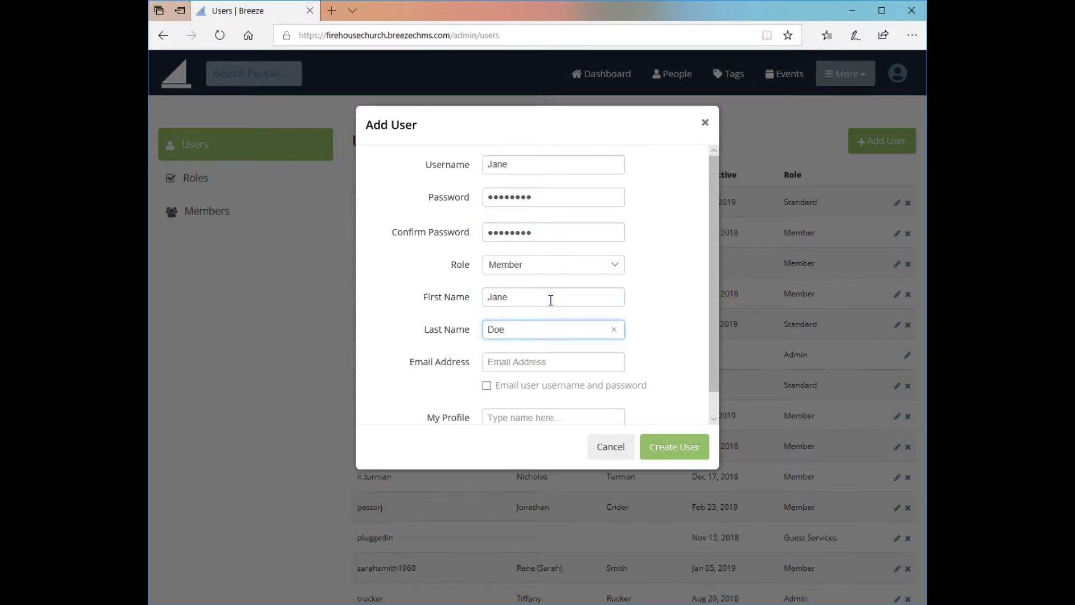
{"action": "left_click", "coordinate": [542, 365]}
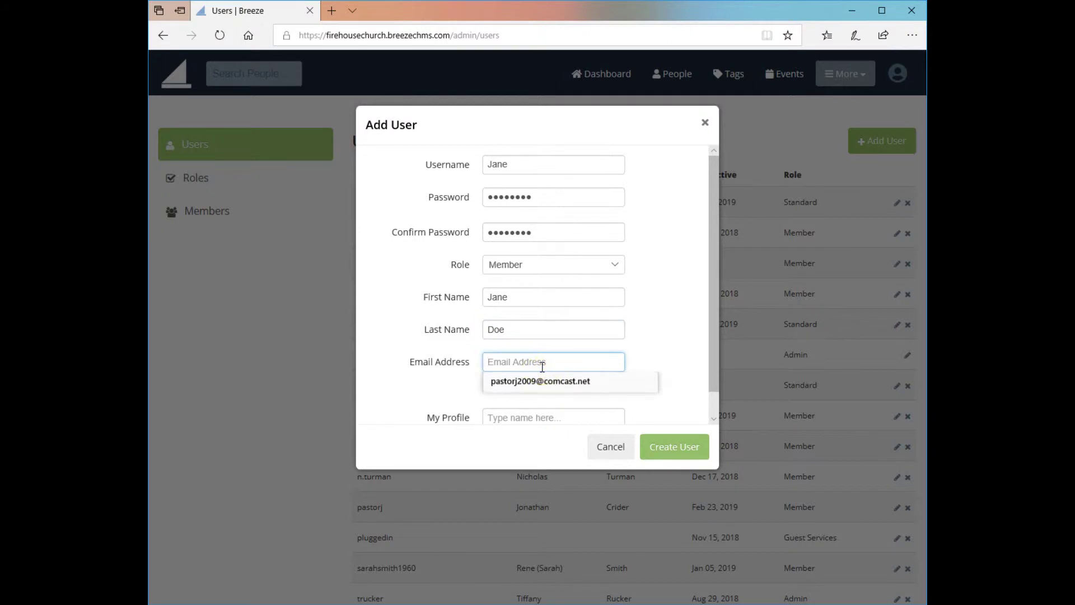
{"action": "left_click", "coordinate": [537, 381]}
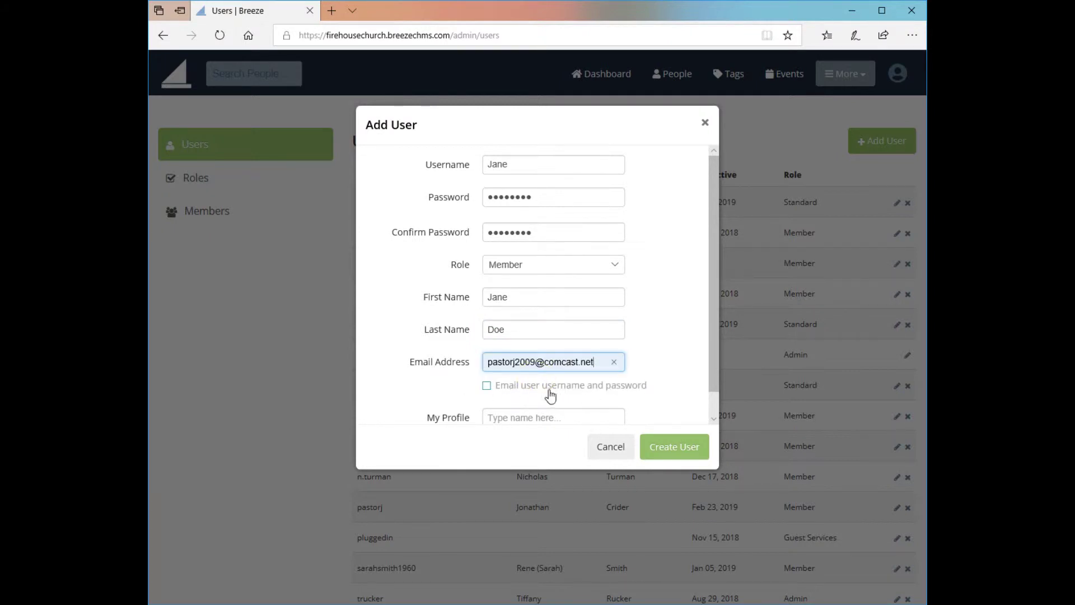
Enable e-mailing the username and password to the user, leave My Profile blank, and create the user
{"action": "left_click", "coordinate": [486, 386]}
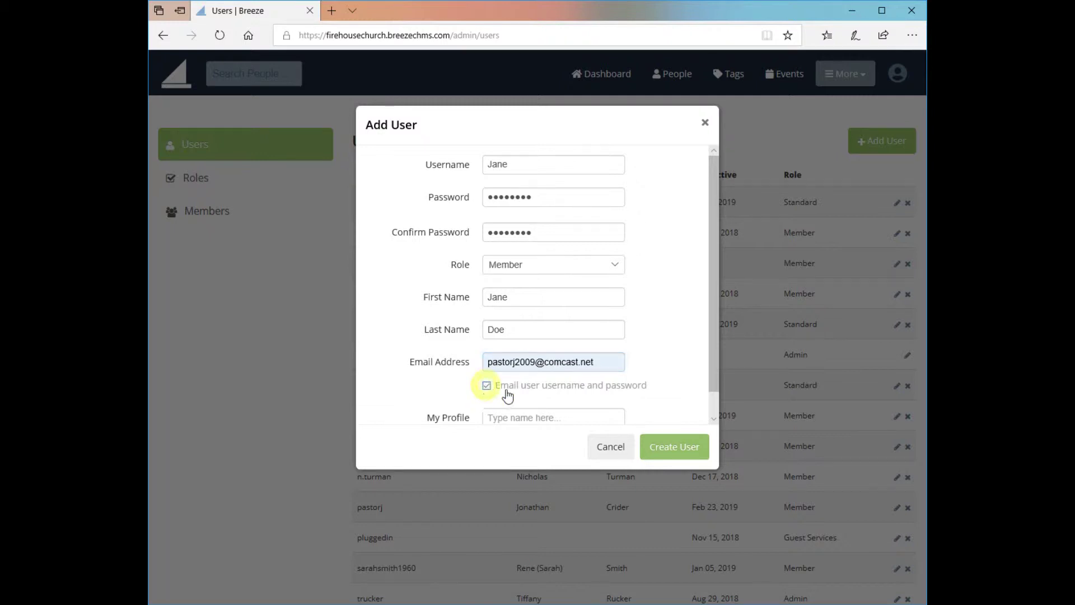
{"action": "left_click_drag", "start_coordinate": [713, 318], "coordinate": [714, 373]}
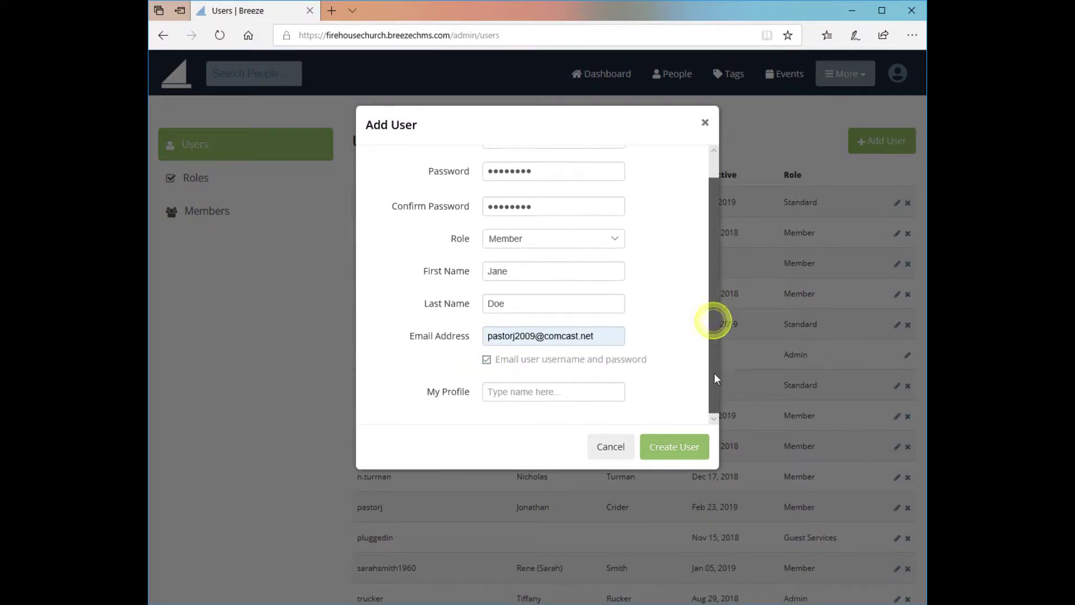
{"action": "left_click", "coordinate": [570, 392]}
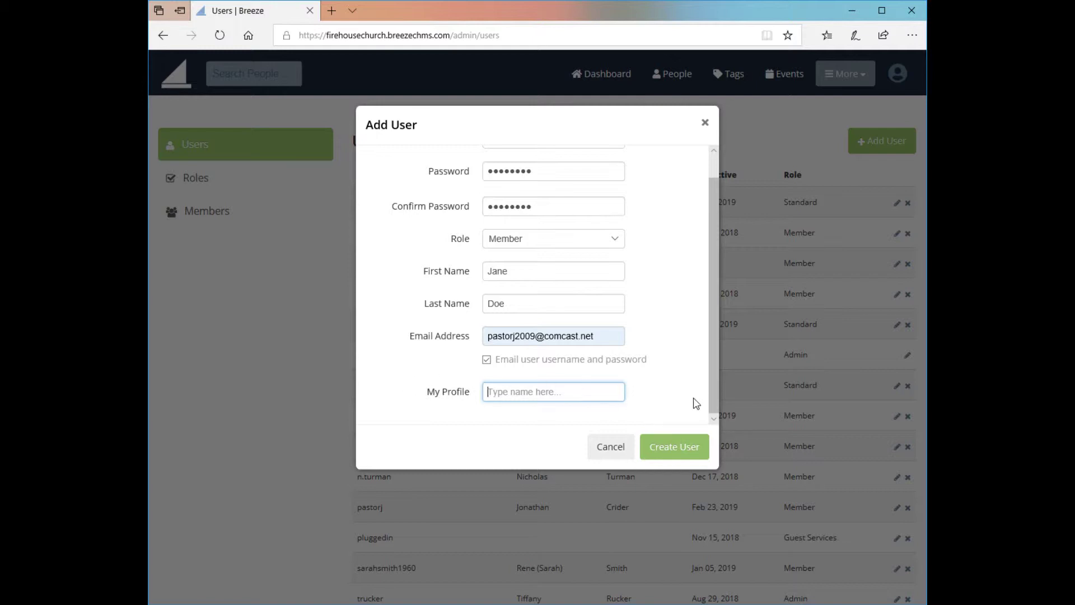
{"action": "left_click", "coordinate": [687, 448]}
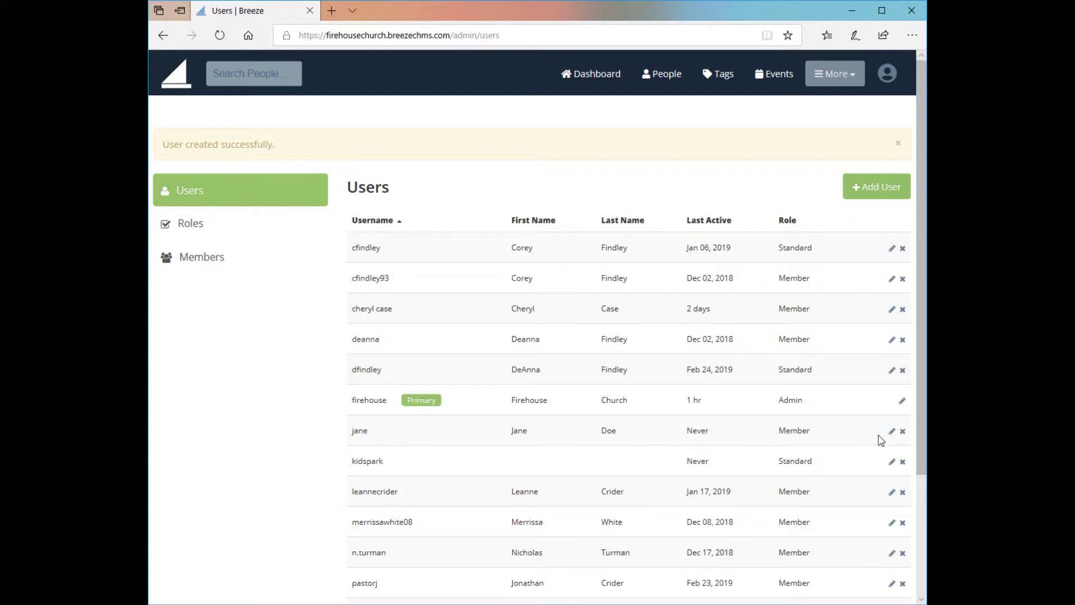
Delete the newly created Member user from the Users list and confirm the deletion
{"action": "left_click", "coordinate": [902, 431]}
{"action": "left_click", "coordinate": [490, 359]}
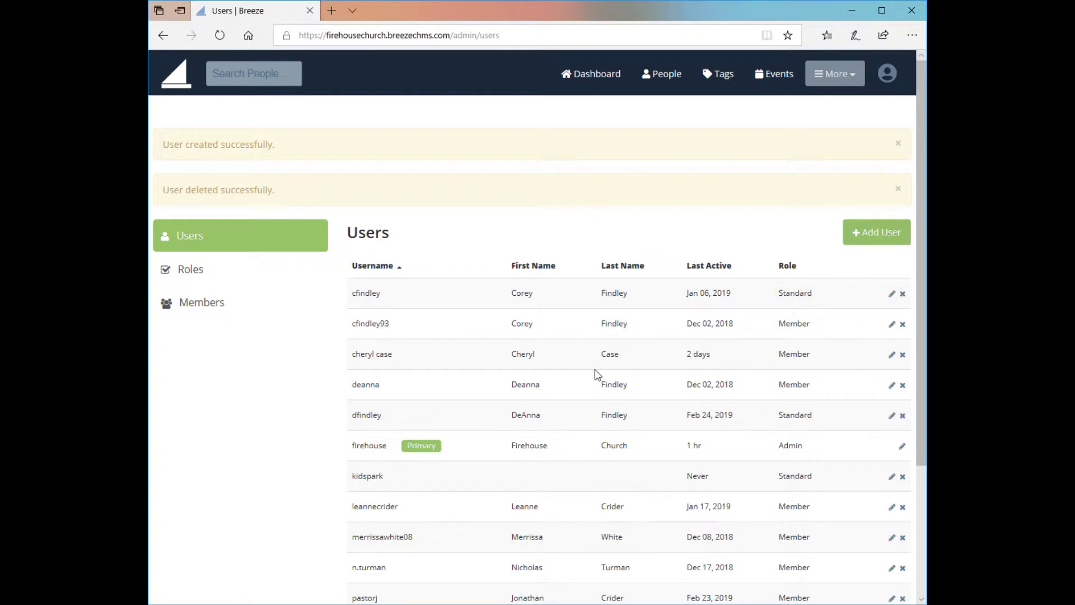
Start a new person record in People, enter the person's first and last name, and set the gender to Female
{"action": "left_click", "coordinate": [653, 79]}
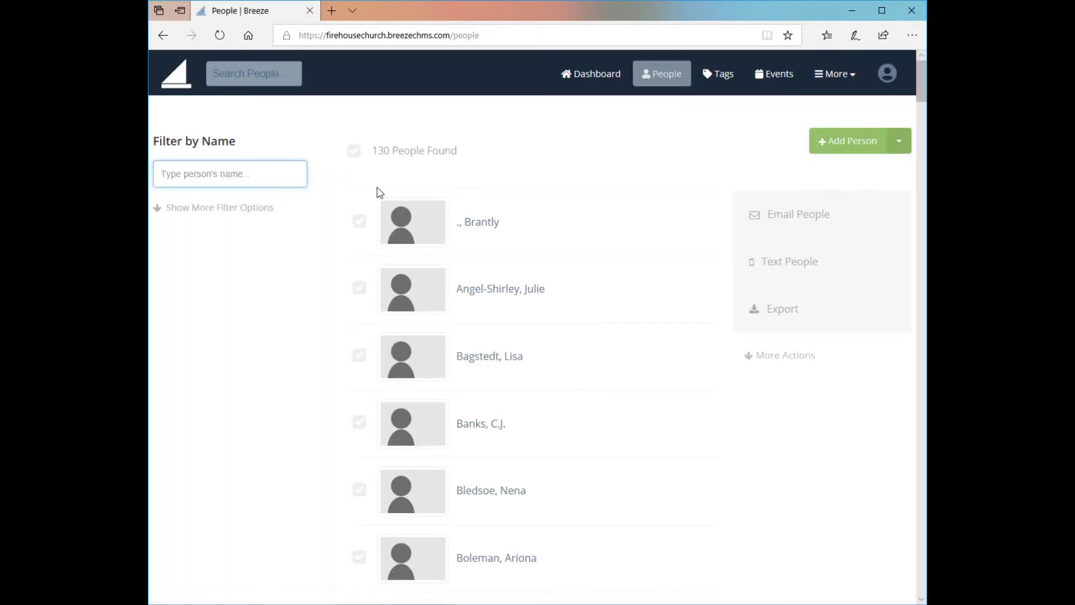
{"action": "left_click", "coordinate": [853, 147]}
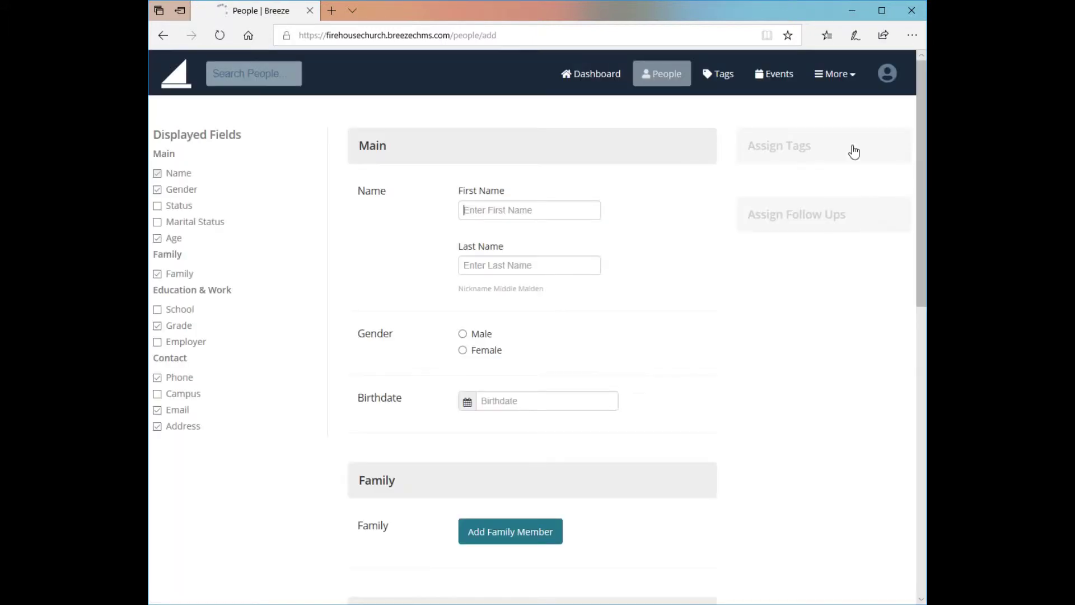
{"action": "left_click", "coordinate": [529, 212]}
{"action": "type", "text": "Jane"}
{"action": "key", "text": "Tab"}
{"action": "type", "text": "D"}
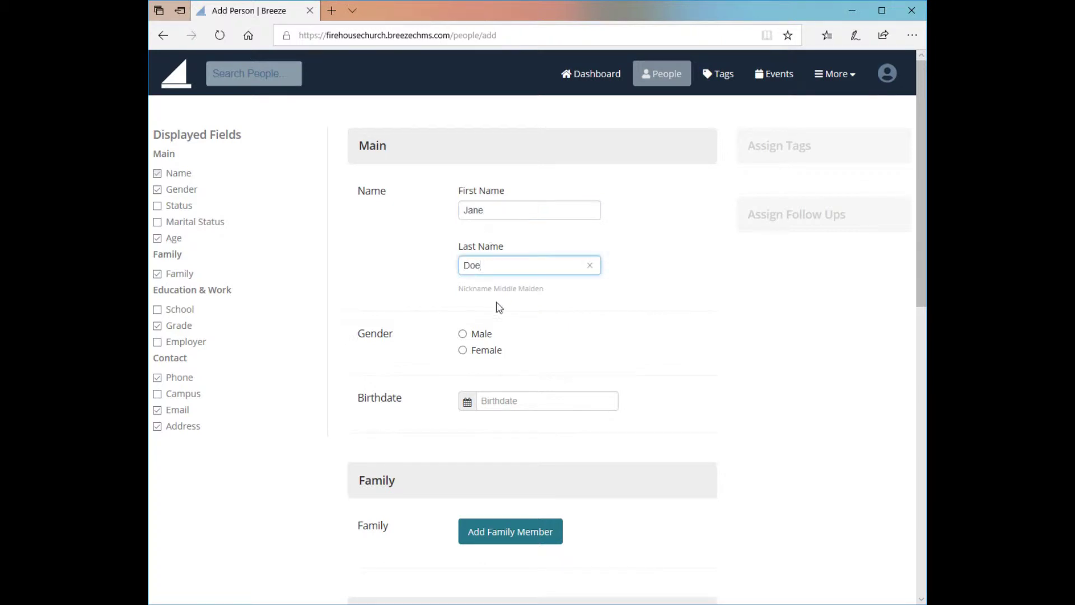
{"action": "left_click", "coordinate": [462, 351]}
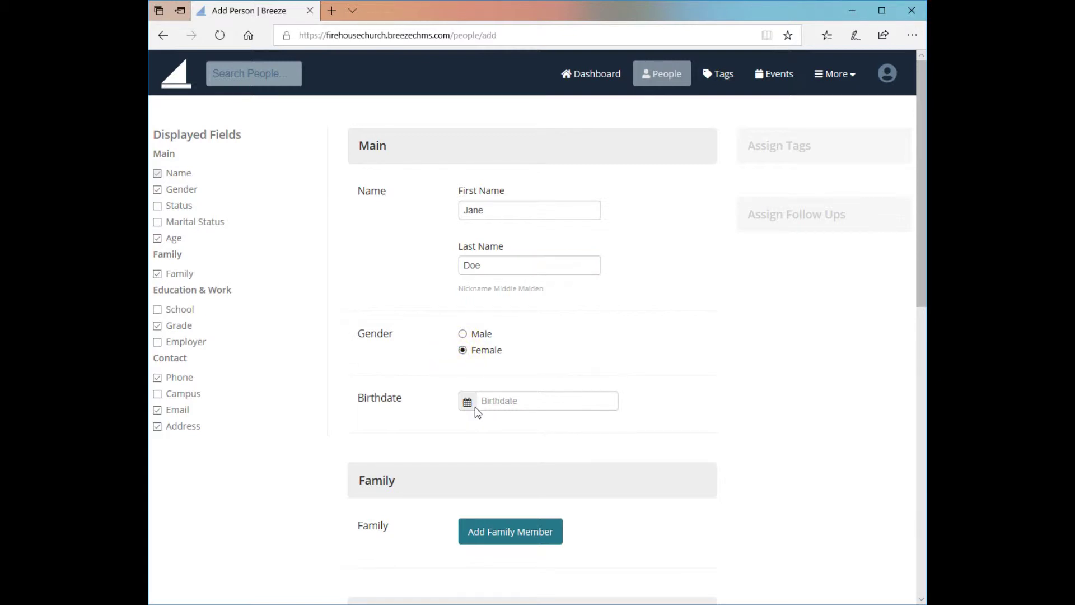
Review the remaining fields of the new person form, including birthdate, family, grade, phone, email and address
{"action": "scroll", "coordinate": [566, 444], "scroll_direction": "down", "scroll_amount": 1}
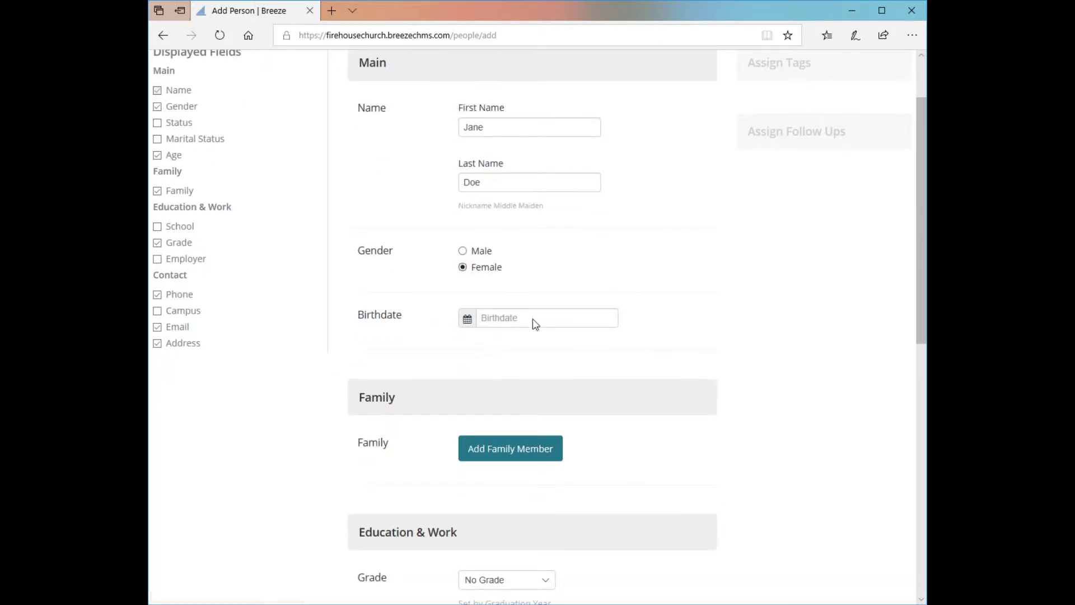
{"action": "scroll", "coordinate": [537, 331], "scroll_direction": "down", "scroll_amount": 3}
{"action": "scroll", "coordinate": [557, 462], "scroll_direction": "down", "scroll_amount": 2}
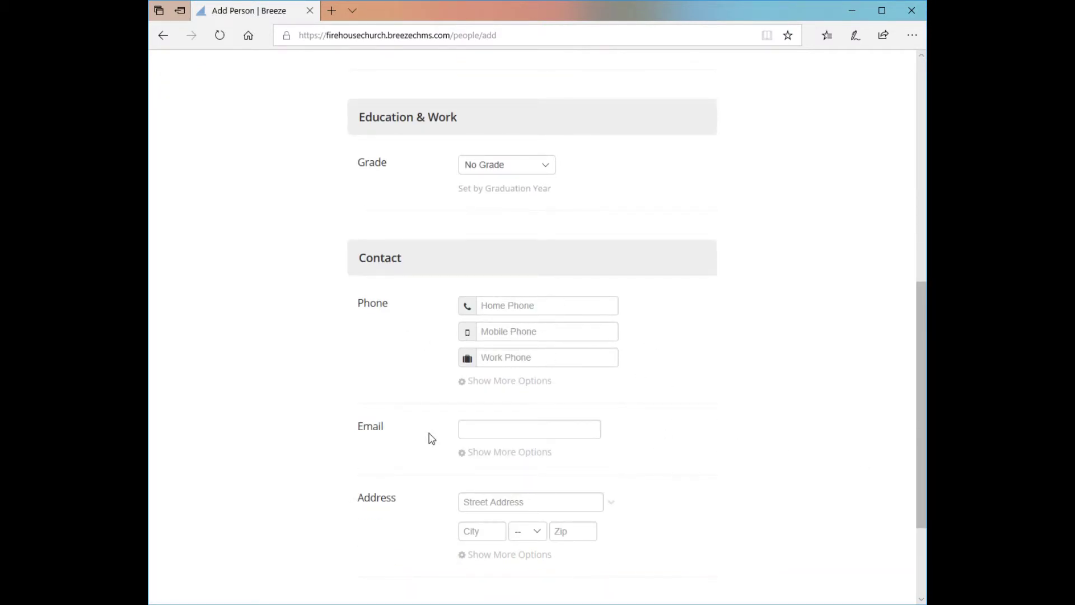
{"action": "scroll", "coordinate": [750, 514], "scroll_direction": "up", "scroll_amount": 2}
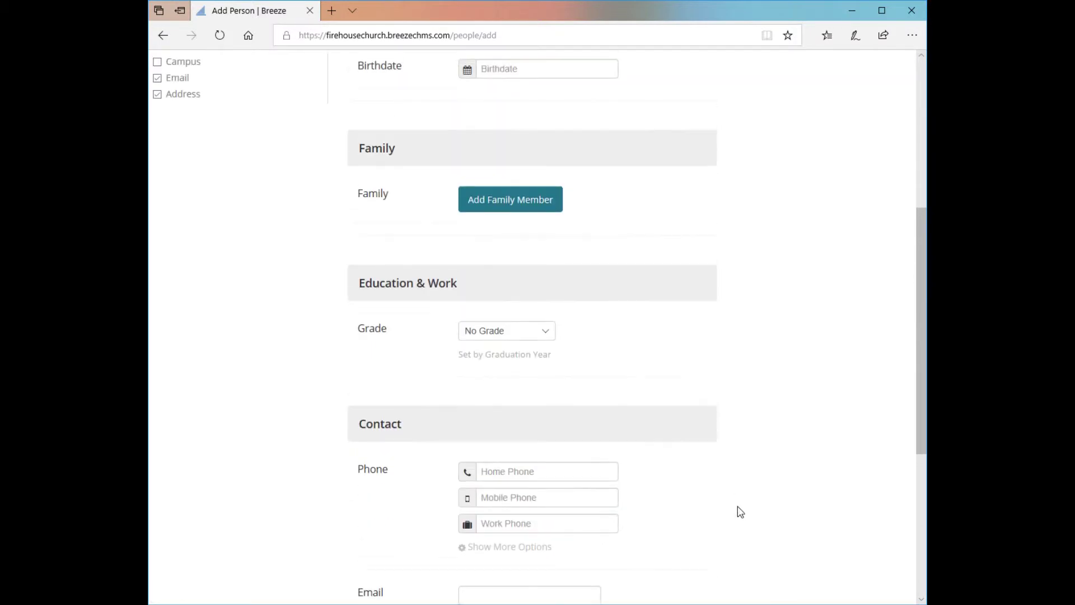
{"action": "scroll", "coordinate": [740, 512], "scroll_direction": "up", "scroll_amount": 5}
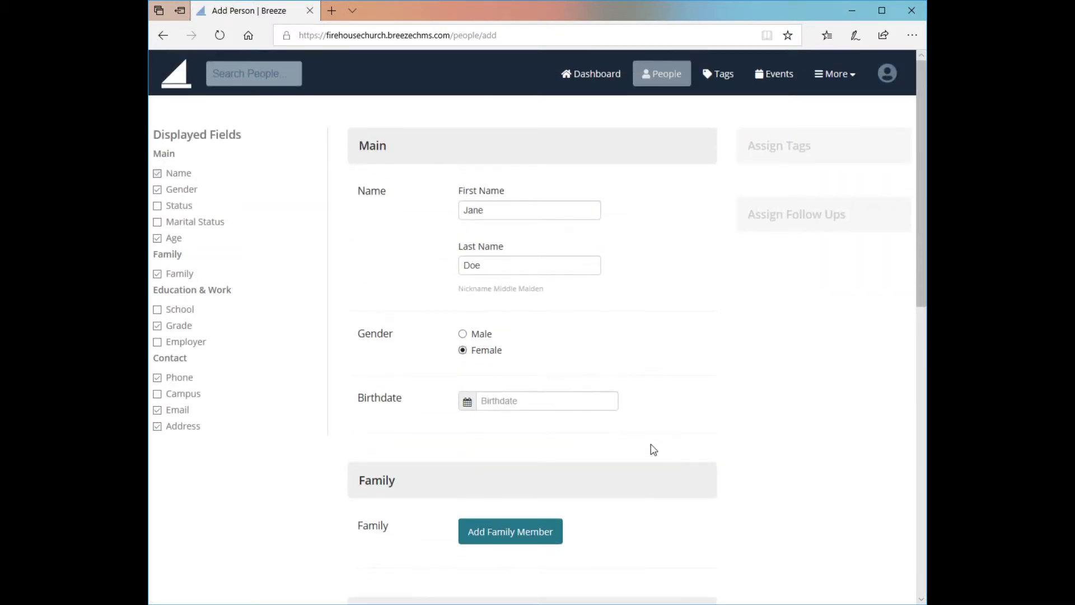
{"action": "scroll", "coordinate": [641, 432], "scroll_direction": "down", "scroll_amount": 10}
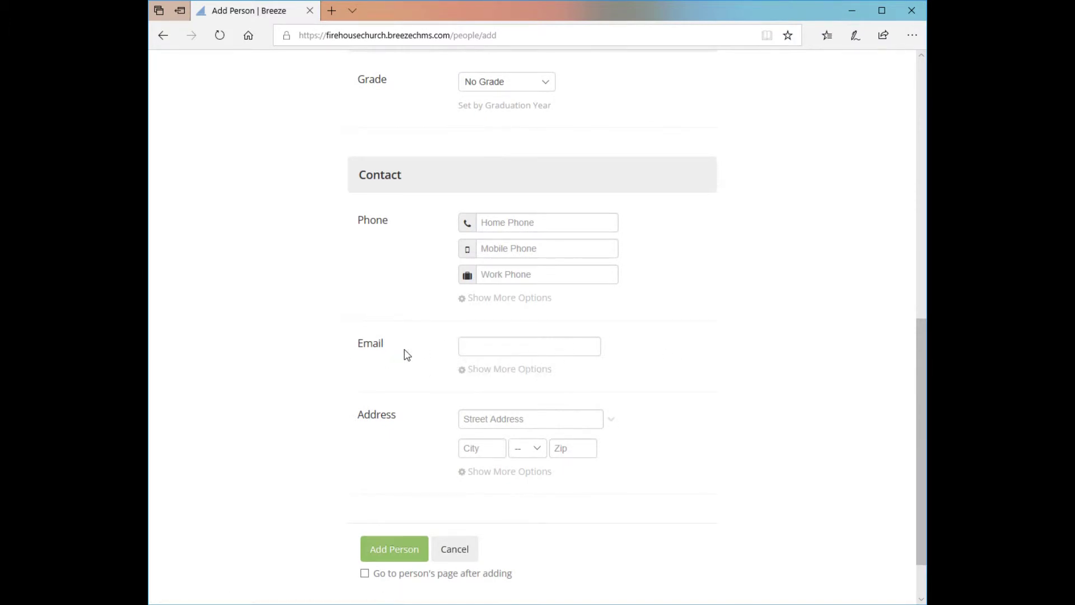
{"action": "scroll", "coordinate": [833, 461], "scroll_direction": "up", "scroll_amount": 10}
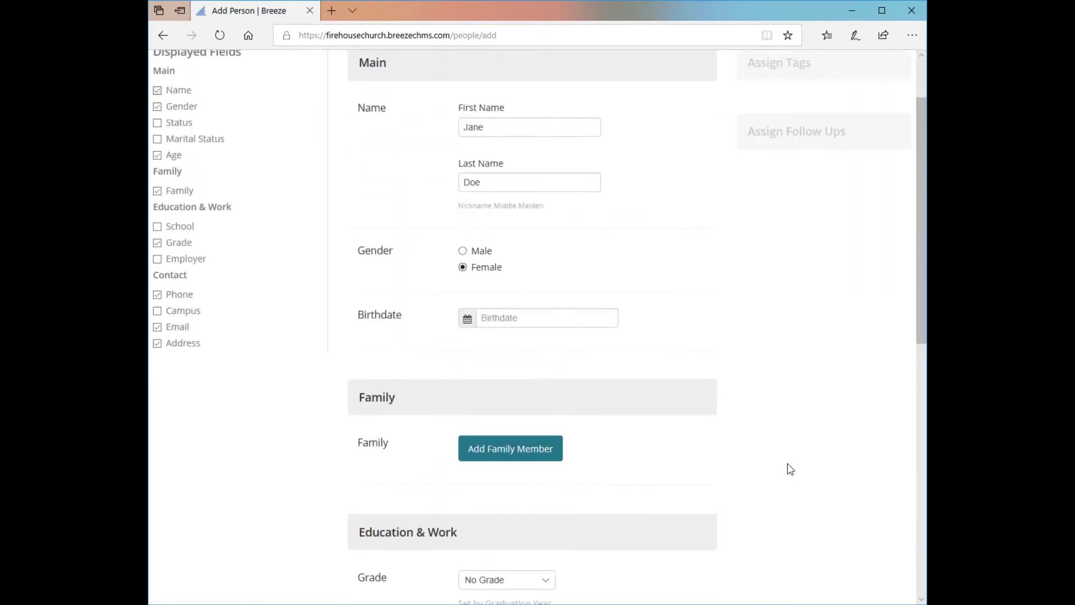
Save the new person record, leaving the option to go to the person's page unchecked
{"action": "scroll", "coordinate": [672, 514], "scroll_direction": "down", "scroll_amount": 10}
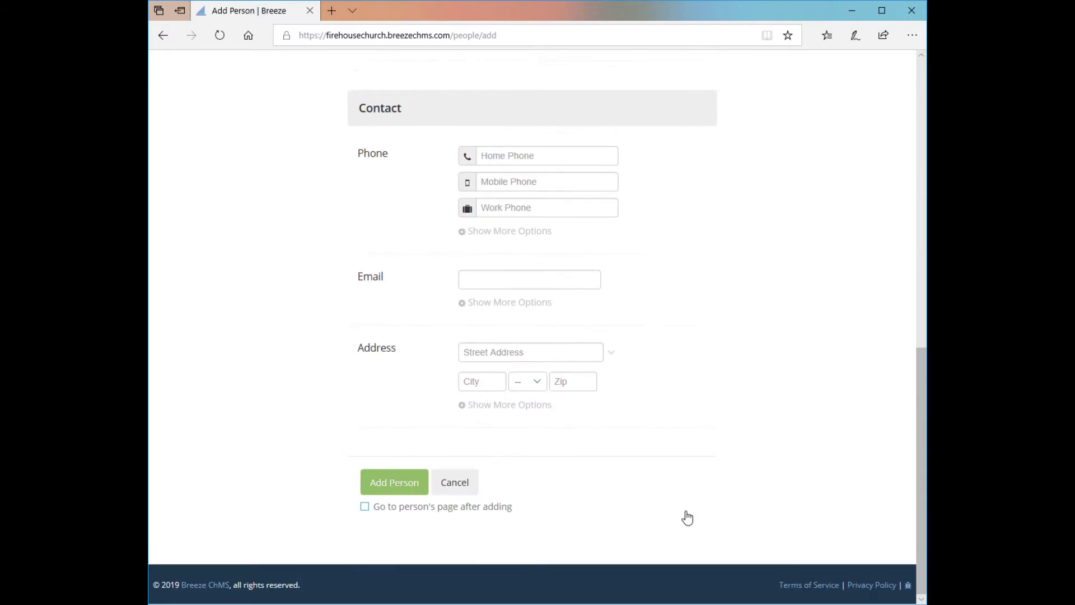
{"action": "left_click", "coordinate": [399, 488]}
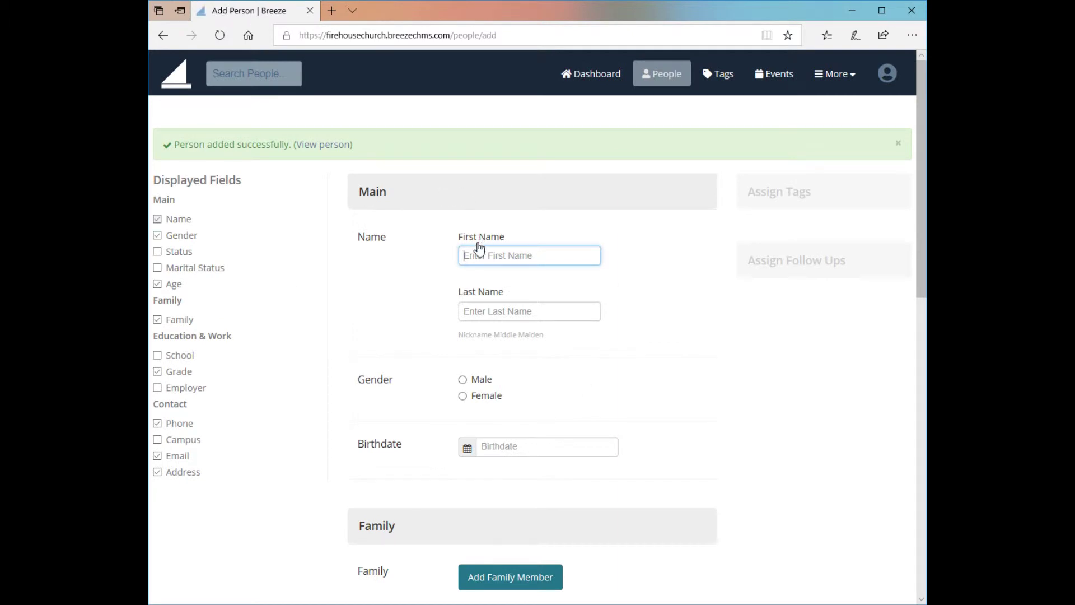
Start a new user account in Users & Roles, enter the username, and enter and confirm the account password
{"action": "left_click", "coordinate": [849, 82]}
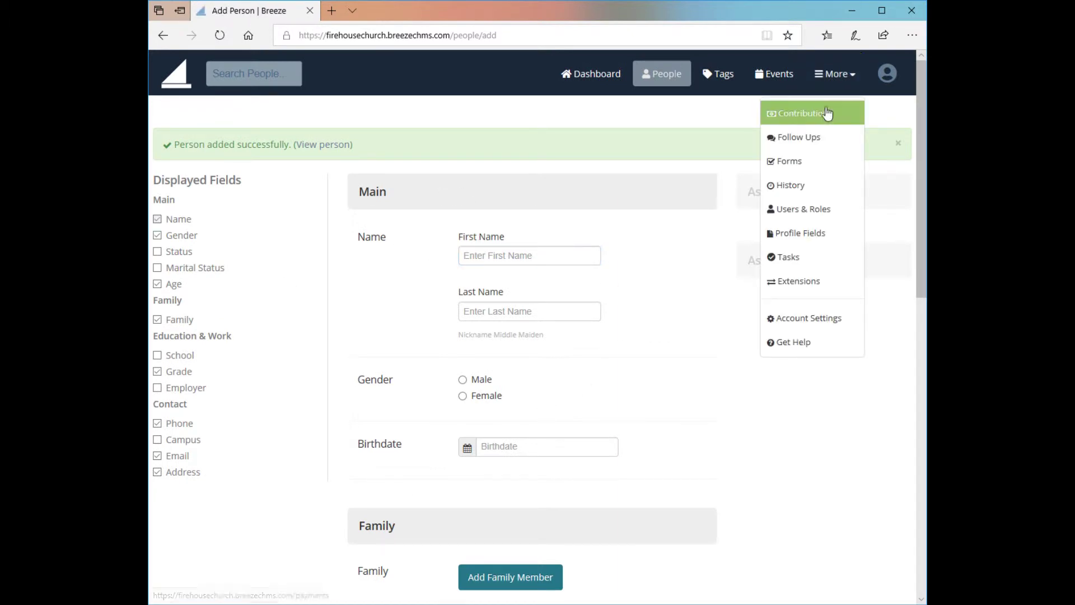
{"action": "left_click", "coordinate": [803, 221]}
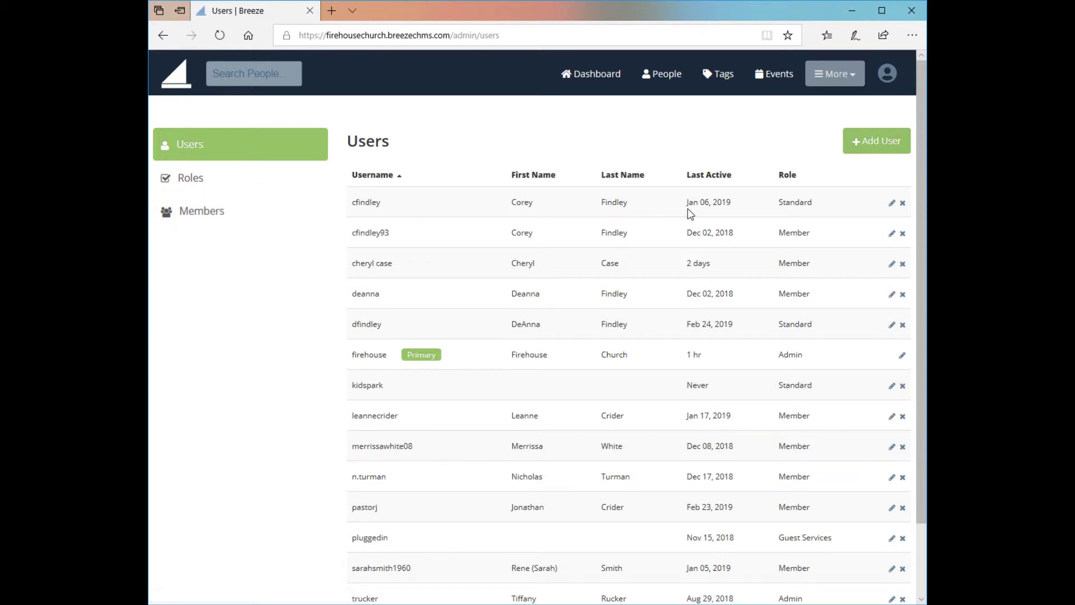
{"action": "left_click", "coordinate": [879, 149]}
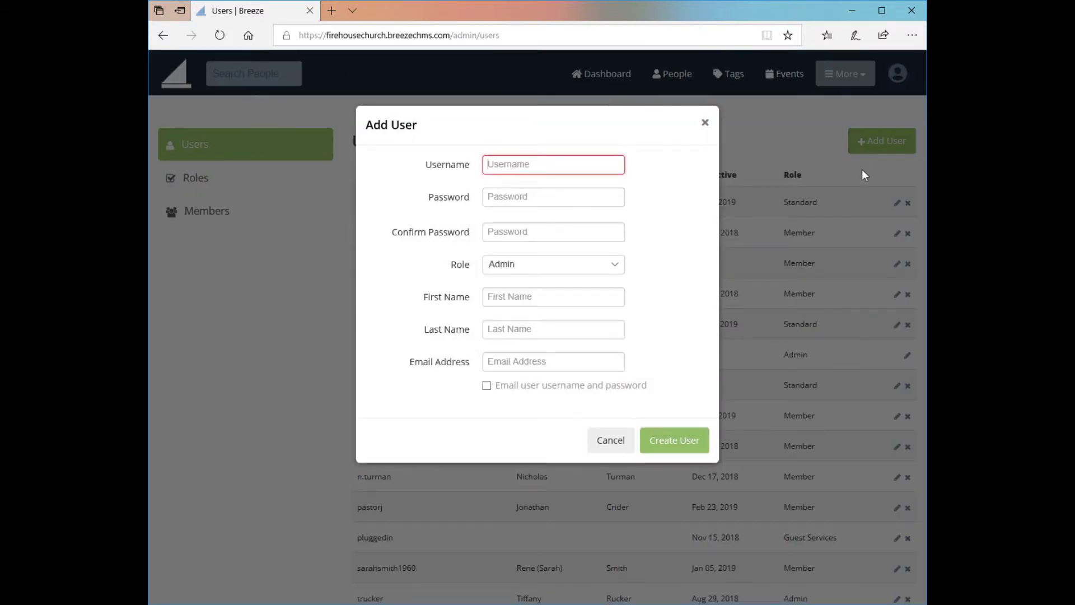
{"action": "type", "text": "Jane"}
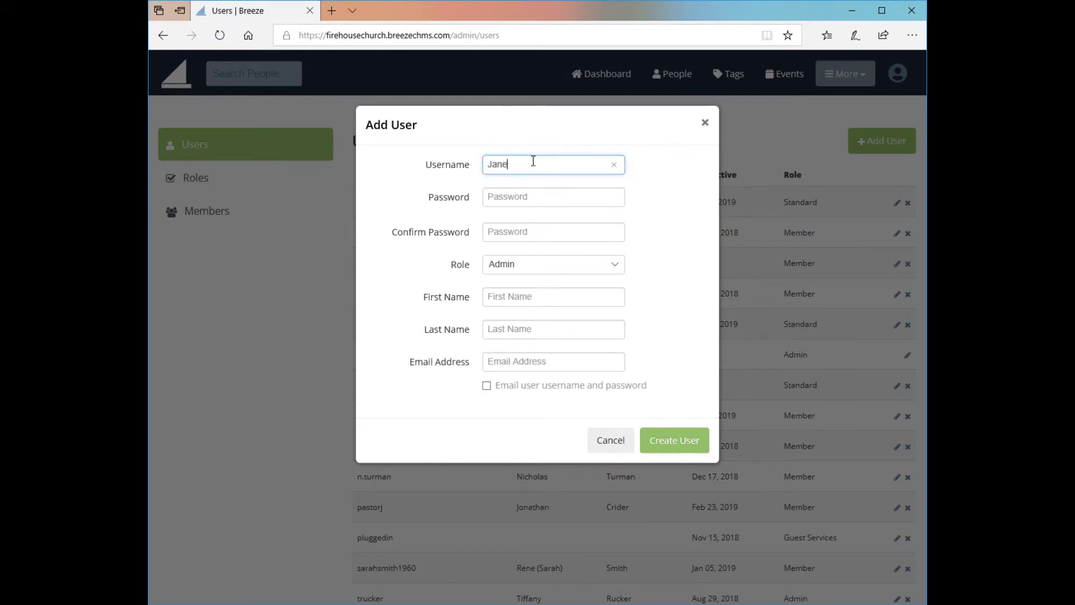
{"action": "key", "text": "Tab"}
{"action": "type", "text": "*****"}
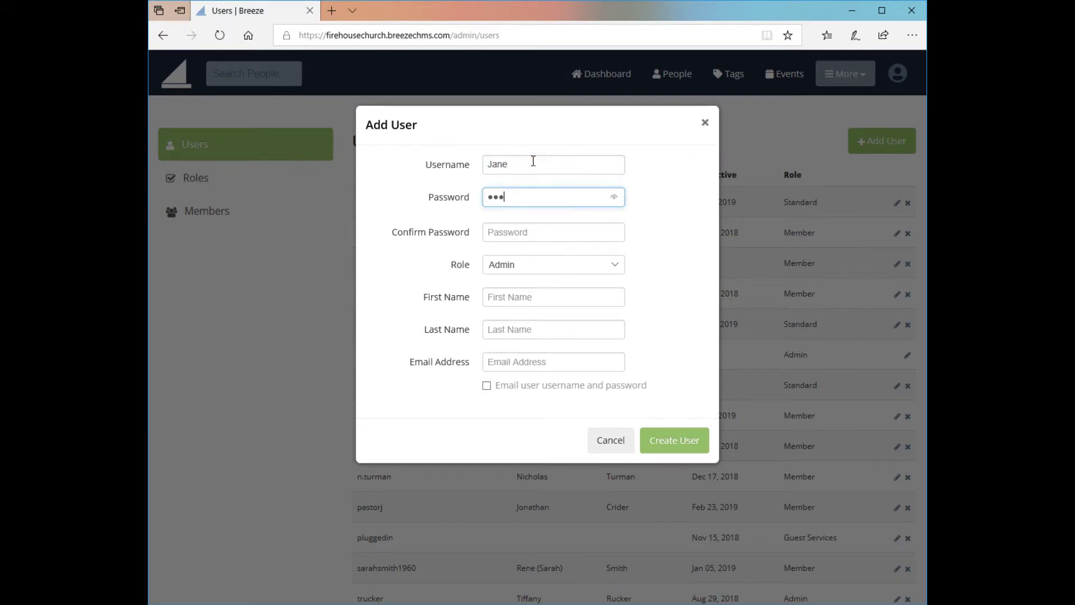
{"action": "type", "text": "***"}
{"action": "key", "text": "Tab"}
{"action": "type", "text": "********"}
{"action": "key", "text": "Tab"}
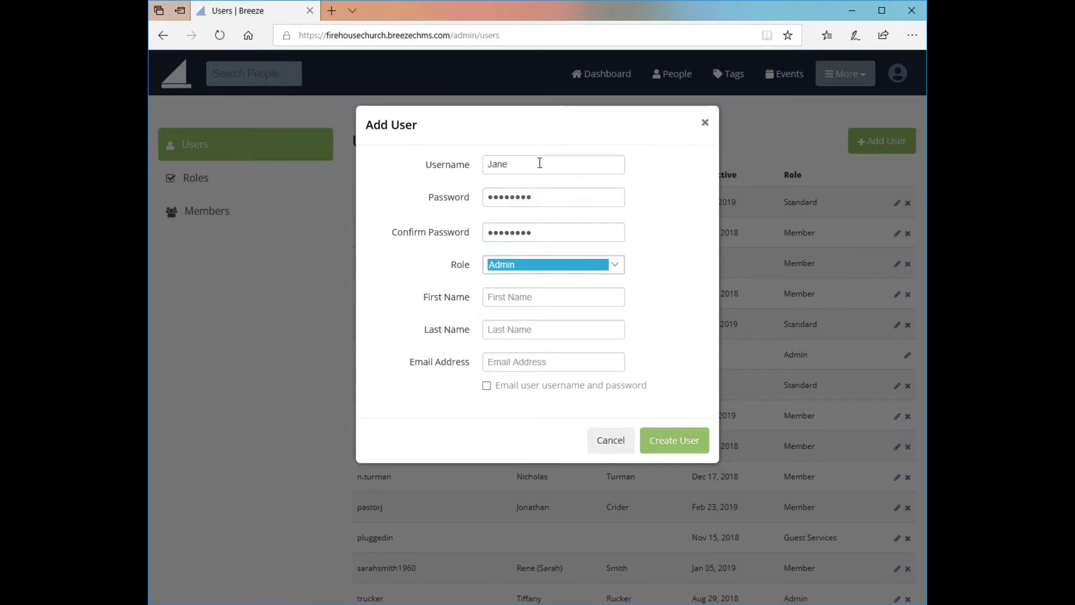
Set the new user's role to Member and fill in the first name, last name and email address
{"action": "left_click", "coordinate": [614, 266]}
{"action": "left_click", "coordinate": [545, 310]}
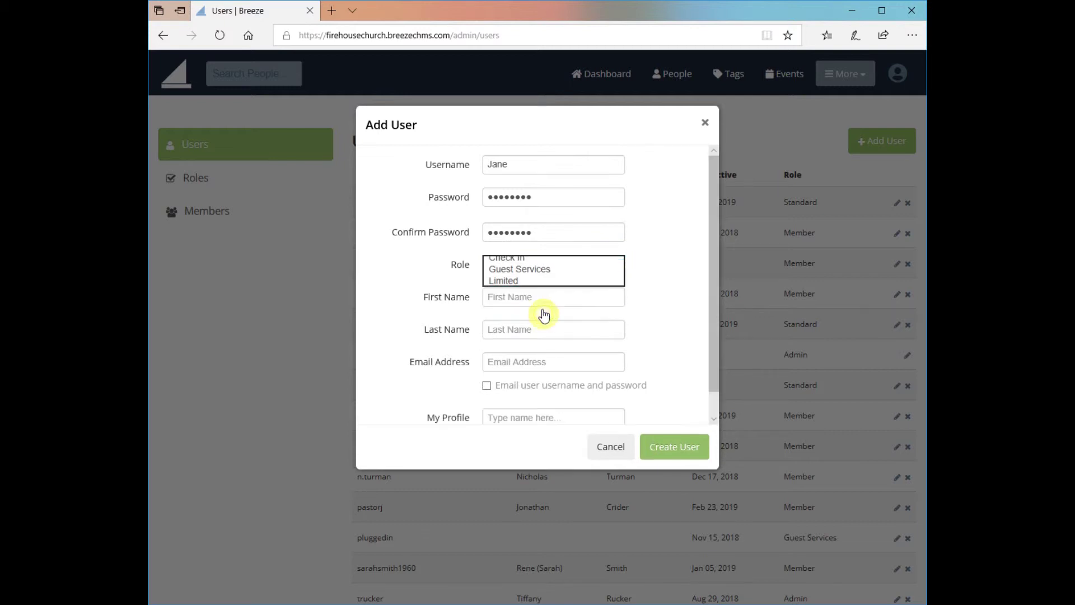
{"action": "left_click", "coordinate": [517, 301]}
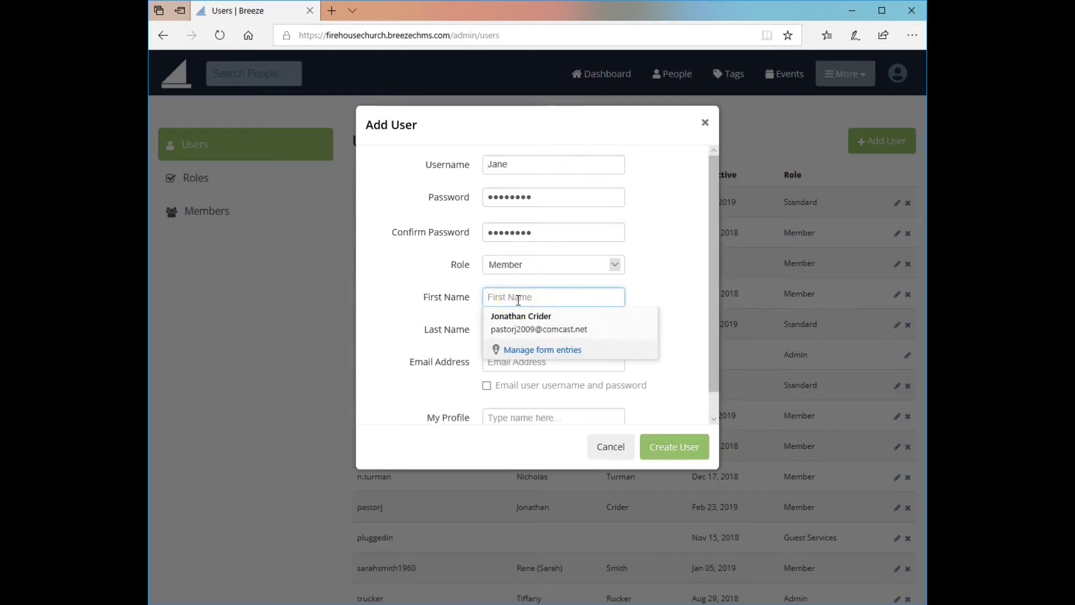
{"action": "type", "text": "Jane"}
{"action": "key", "text": "Tab"}
{"action": "type", "text": "Doe"}
{"action": "key", "text": "Tab"}
{"action": "type", "text": "p"}
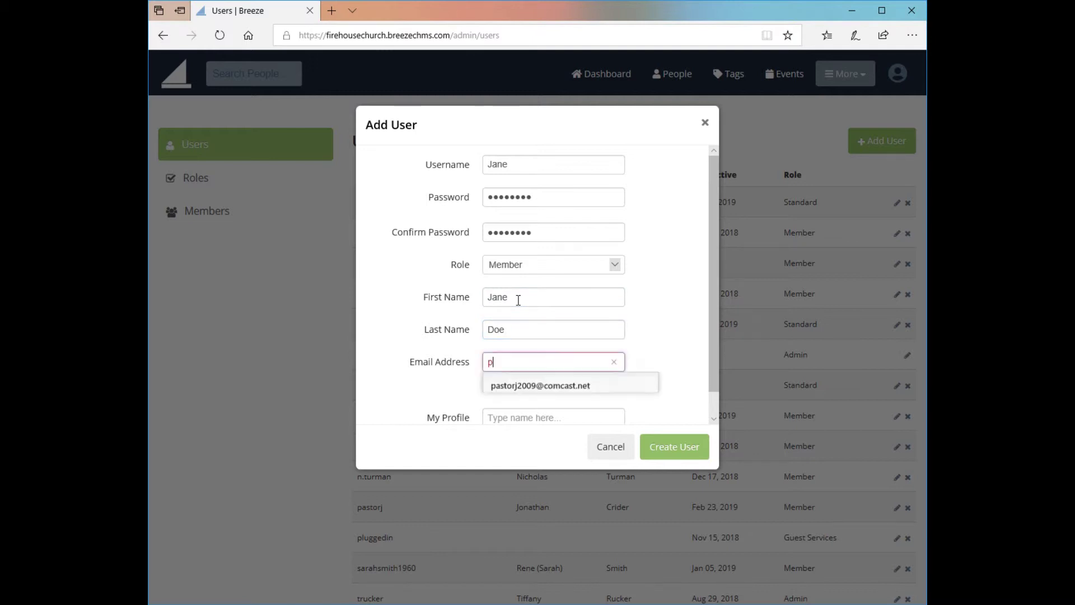
{"action": "left_click", "coordinate": [515, 381]}
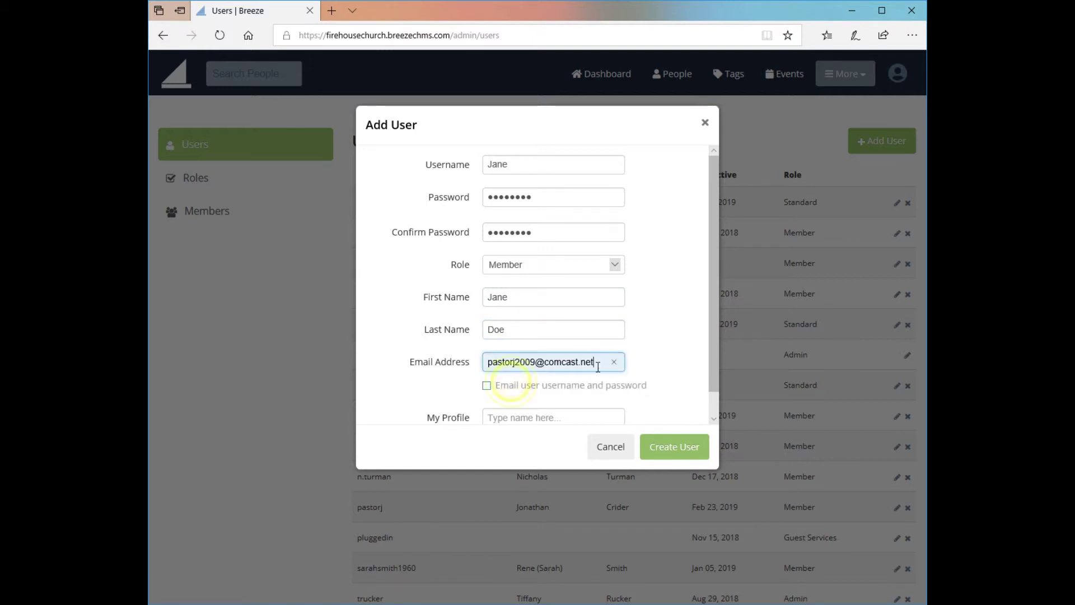
Enable e-mailing the username and password, link My Profile to the newly added person's record, and create the user
{"action": "scroll", "coordinate": [514, 362], "scroll_direction": "down", "scroll_amount": 1}
{"action": "left_click", "coordinate": [486, 360]}
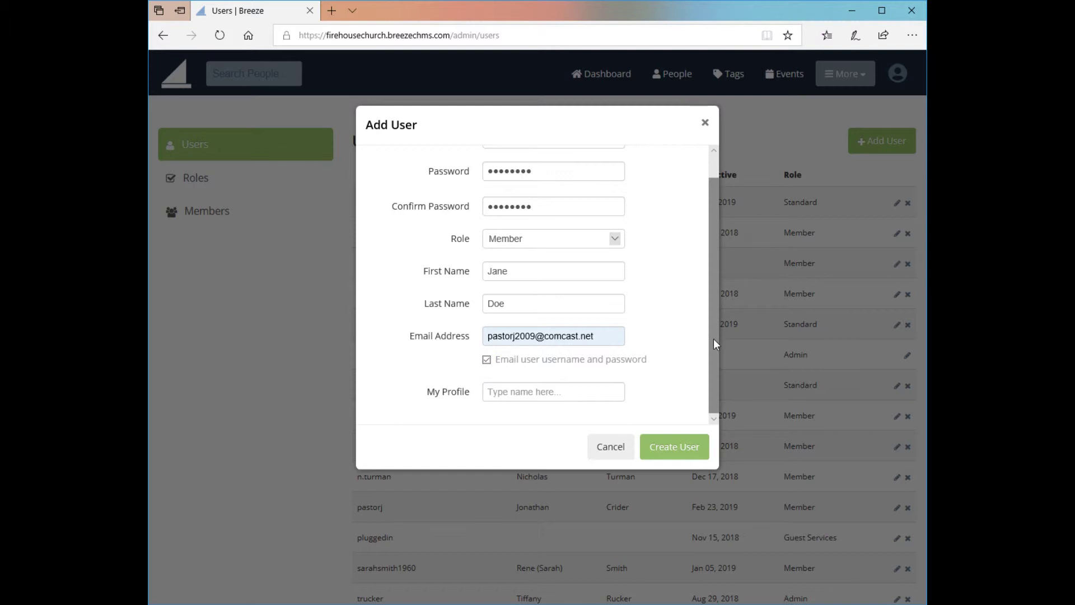
{"action": "left_click", "coordinate": [529, 398]}
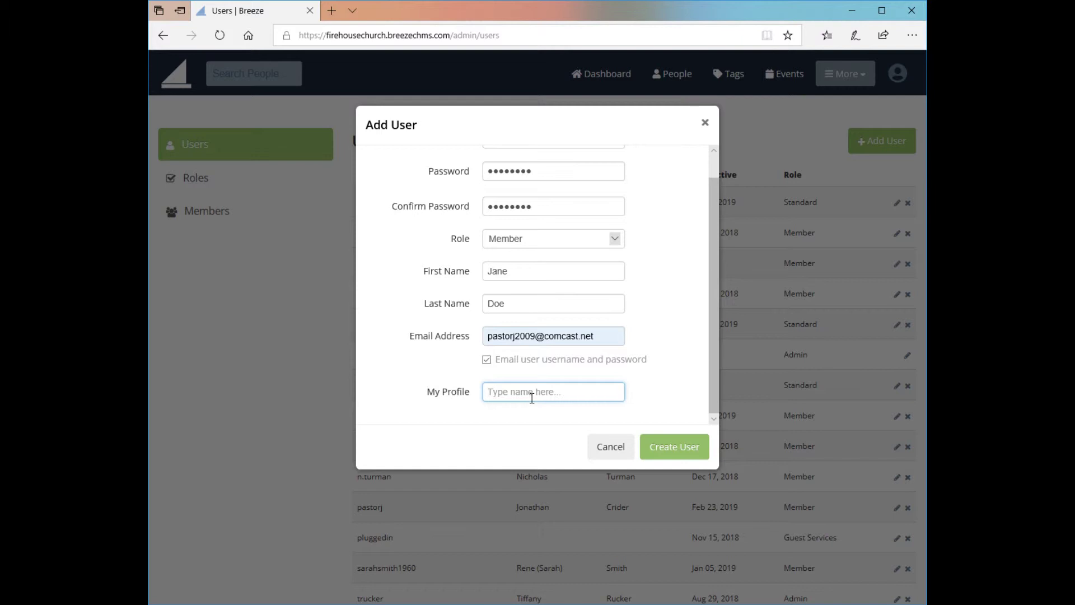
{"action": "type", "text": "Ja"}
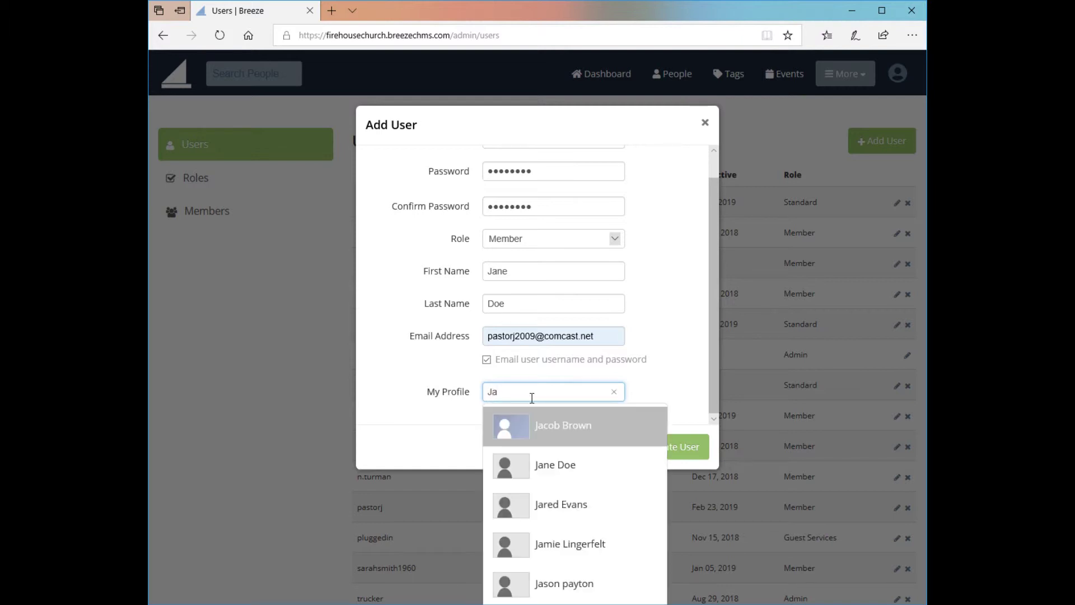
{"action": "left_click", "coordinate": [550, 475]}
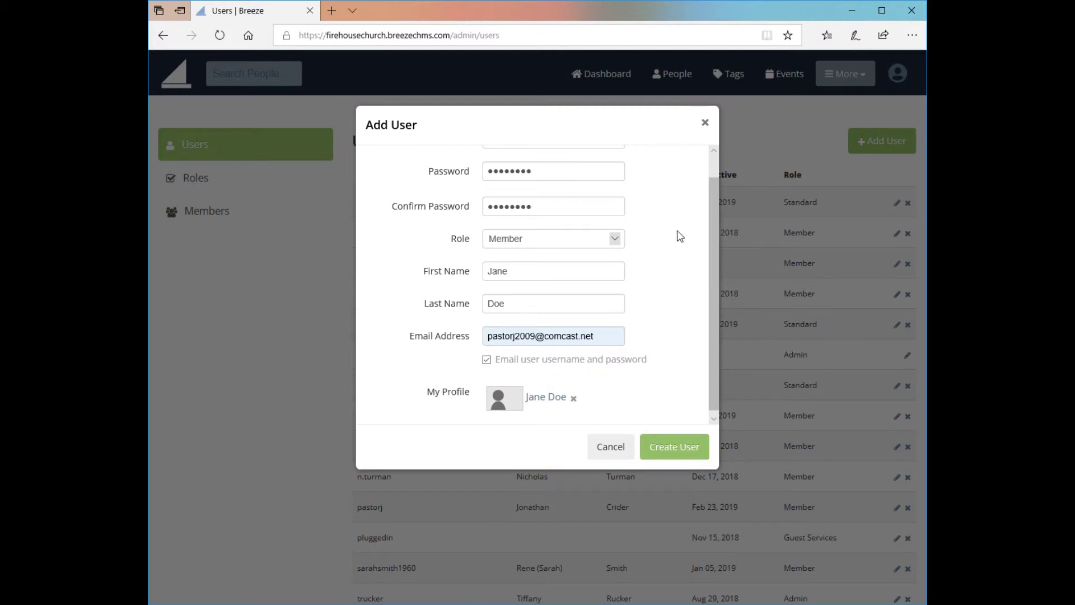
{"action": "left_click", "coordinate": [676, 449]}
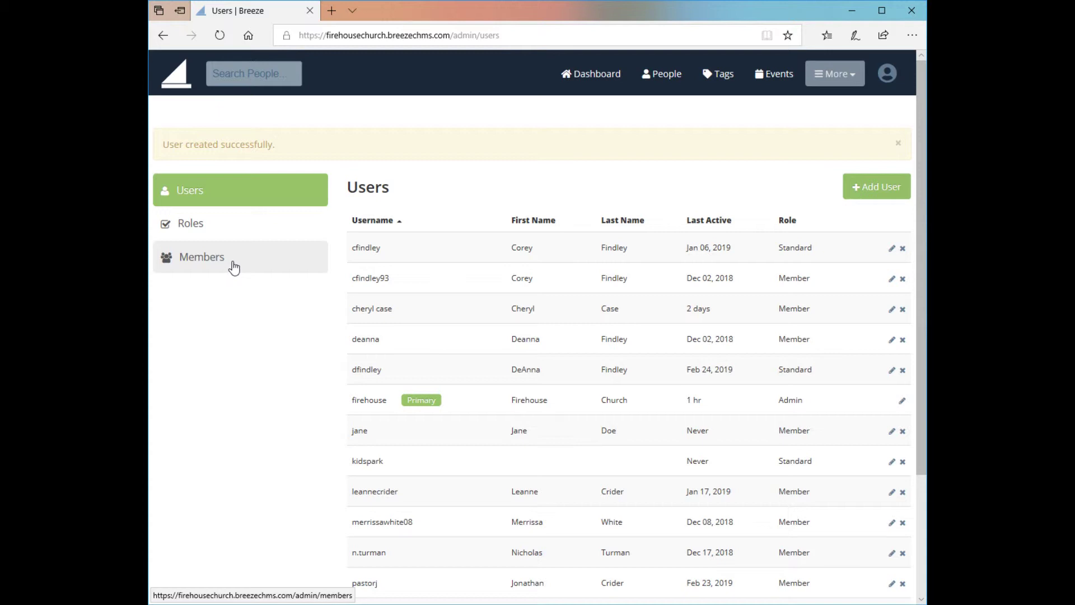
Delete the newly created, profile-linked Member user from the Users list and confirm the deletion
{"action": "scroll", "coordinate": [223, 377], "scroll_direction": "down", "scroll_amount": 3}
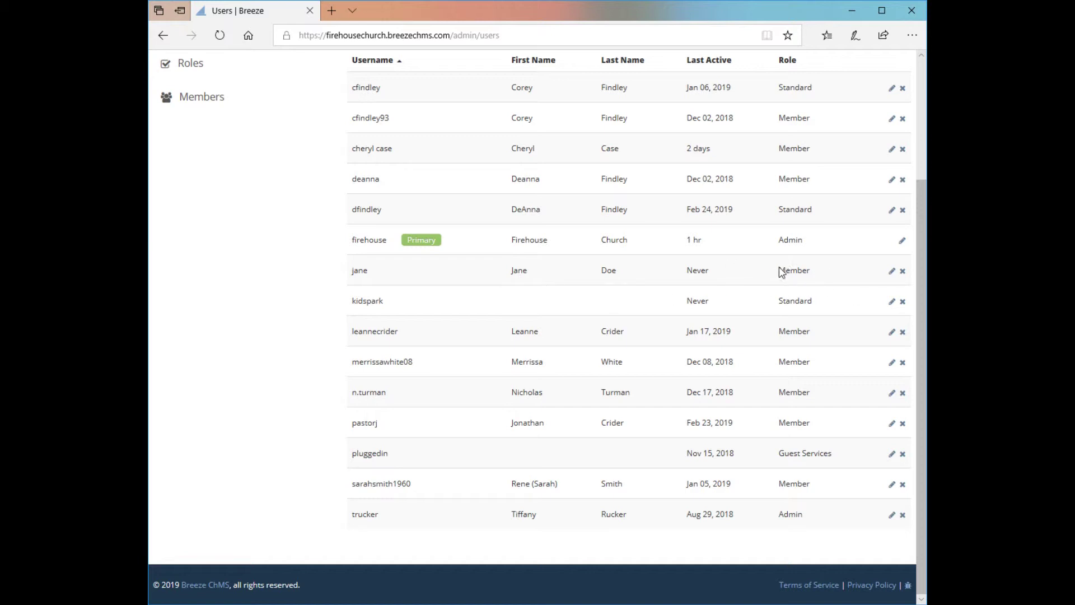
{"action": "left_click", "coordinate": [903, 273]}
{"action": "left_click", "coordinate": [485, 365]}
Open the Members list and review each member's account status and the available invite or deactivate actions
{"action": "left_click", "coordinate": [241, 248]}
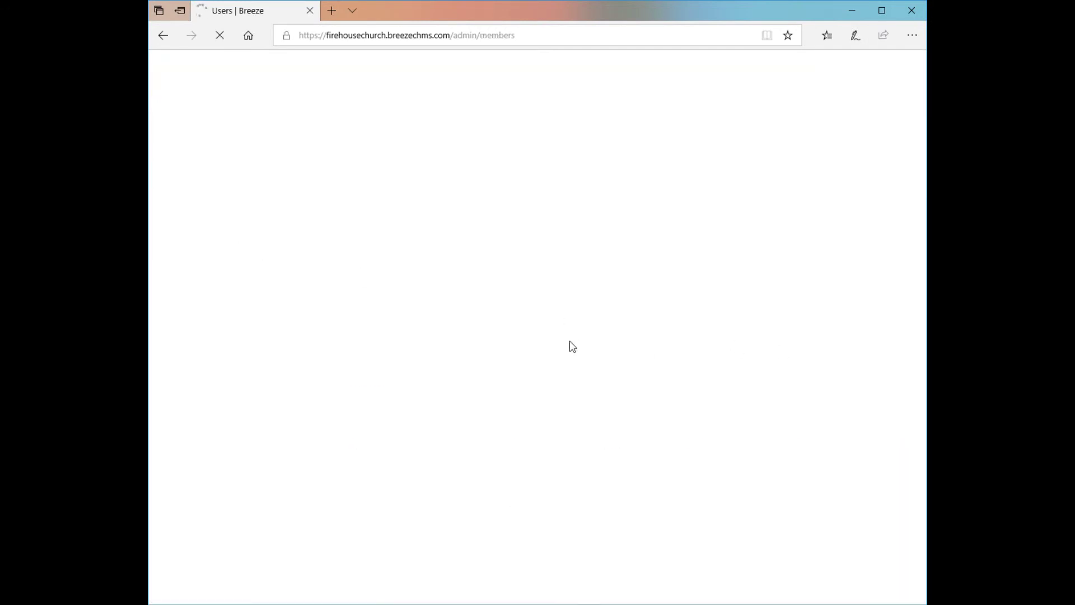
{"action": "scroll", "coordinate": [570, 345], "scroll_direction": "down", "scroll_amount": 5}
{"action": "scroll", "coordinate": [572, 344], "scroll_direction": "down", "scroll_amount": 20}
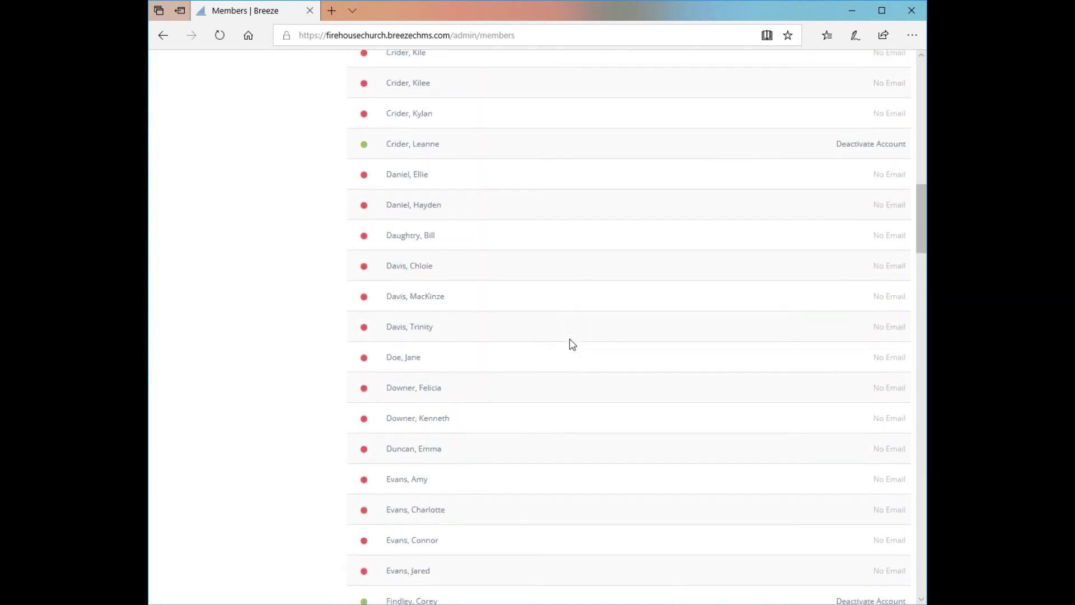
{"action": "scroll", "coordinate": [572, 344], "scroll_direction": "down", "scroll_amount": 3}
{"action": "scroll", "coordinate": [572, 344], "scroll_direction": "up", "scroll_amount": 7}
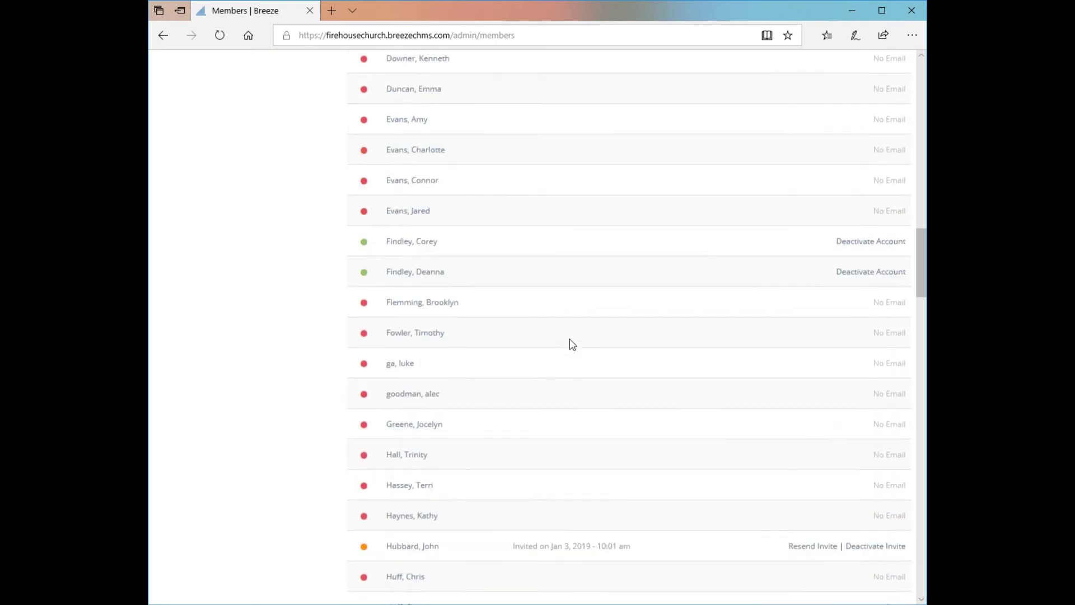
{"action": "scroll", "coordinate": [572, 344], "scroll_direction": "up", "scroll_amount": 3}
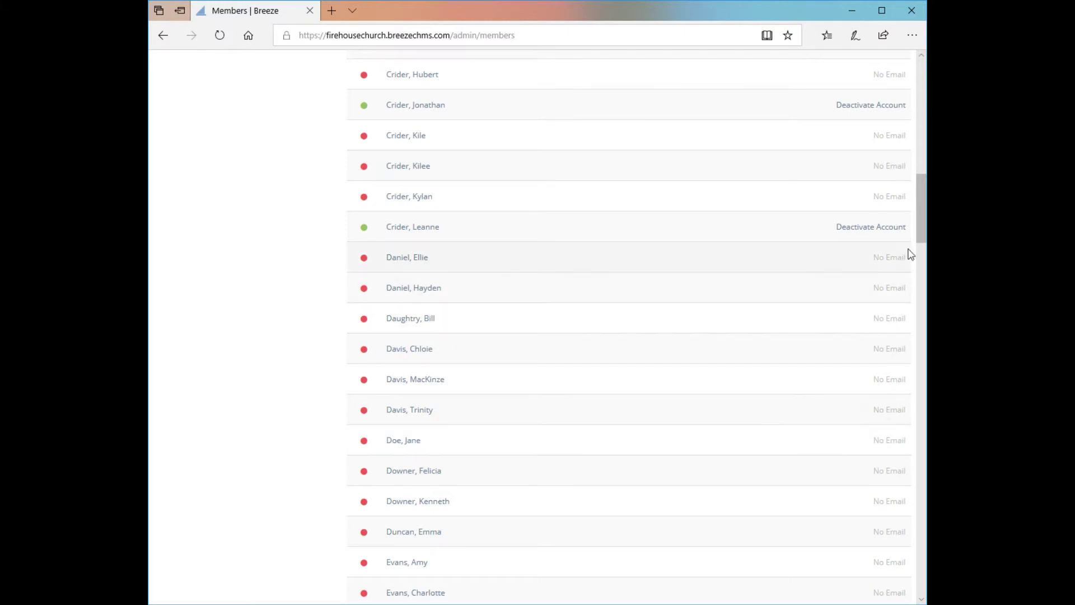
{"action": "left_click_drag", "start_coordinate": [920, 232], "coordinate": [902, 121]}
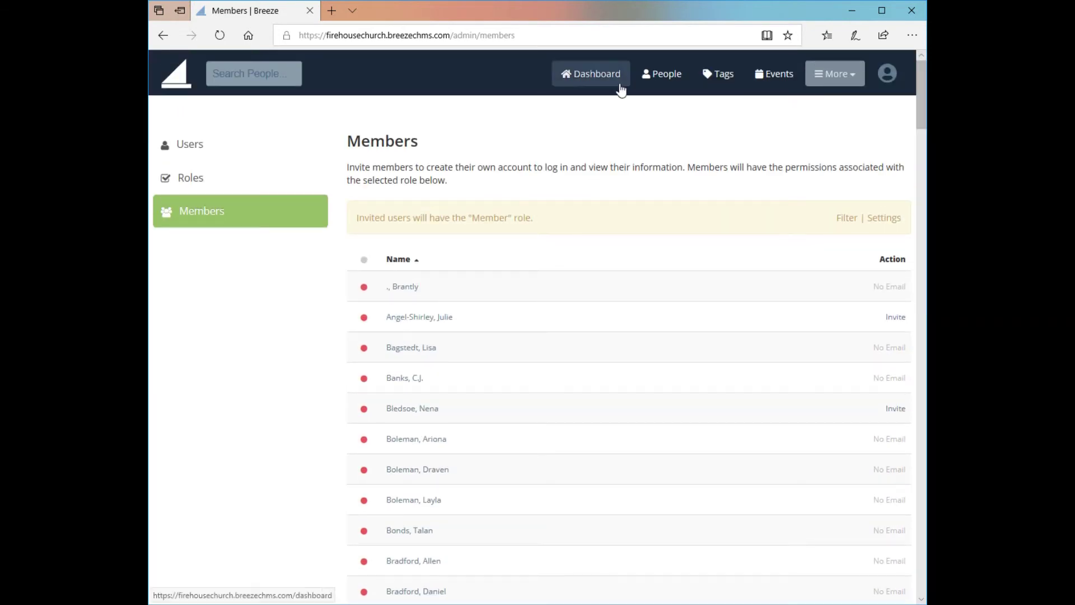
Find the newly added person in the People list and open their profile
{"action": "left_click", "coordinate": [673, 76]}
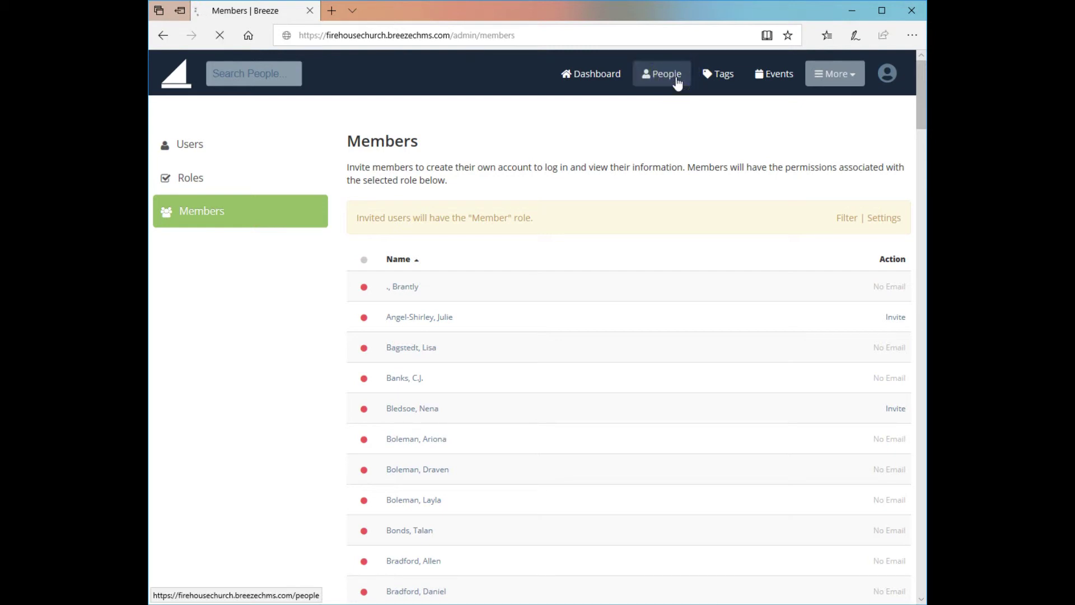
{"action": "scroll", "coordinate": [557, 359], "scroll_direction": "down", "scroll_amount": 15}
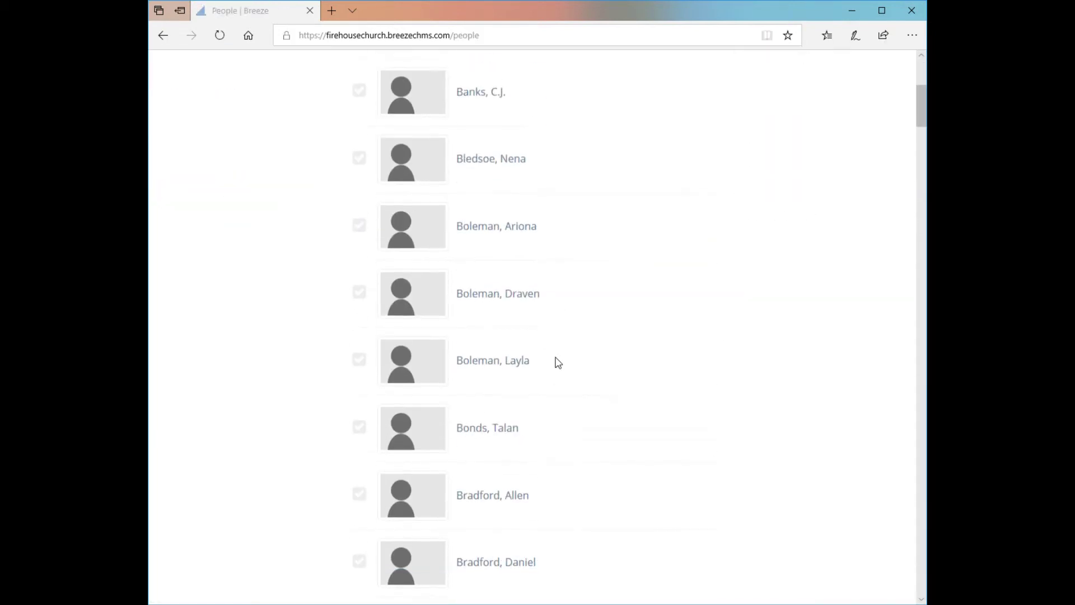
{"action": "scroll", "coordinate": [558, 359], "scroll_direction": "down", "scroll_amount": 3}
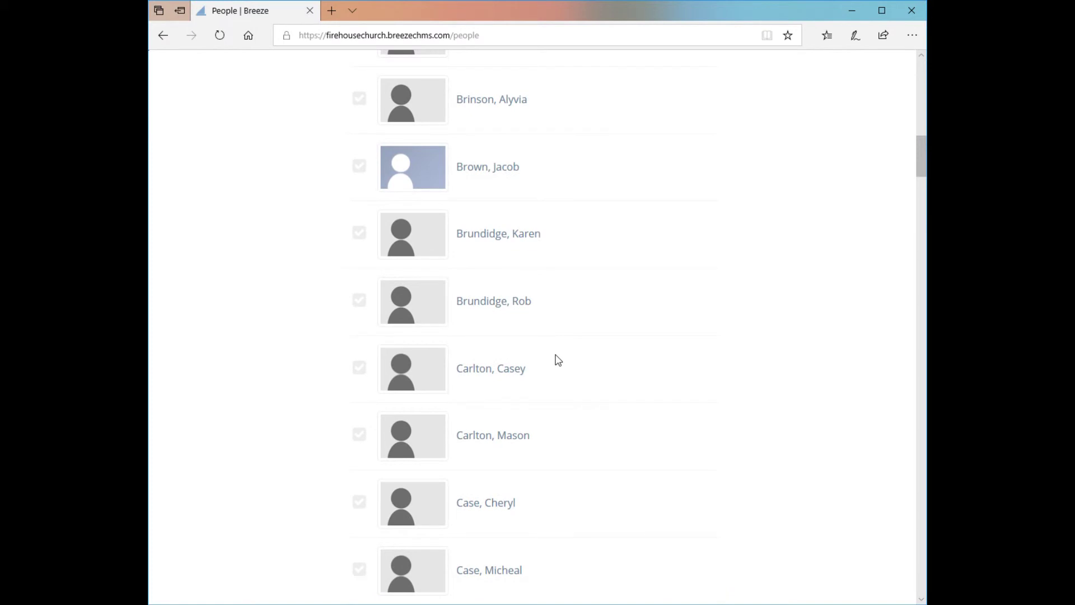
{"action": "scroll", "coordinate": [558, 359], "scroll_direction": "down", "scroll_amount": 20}
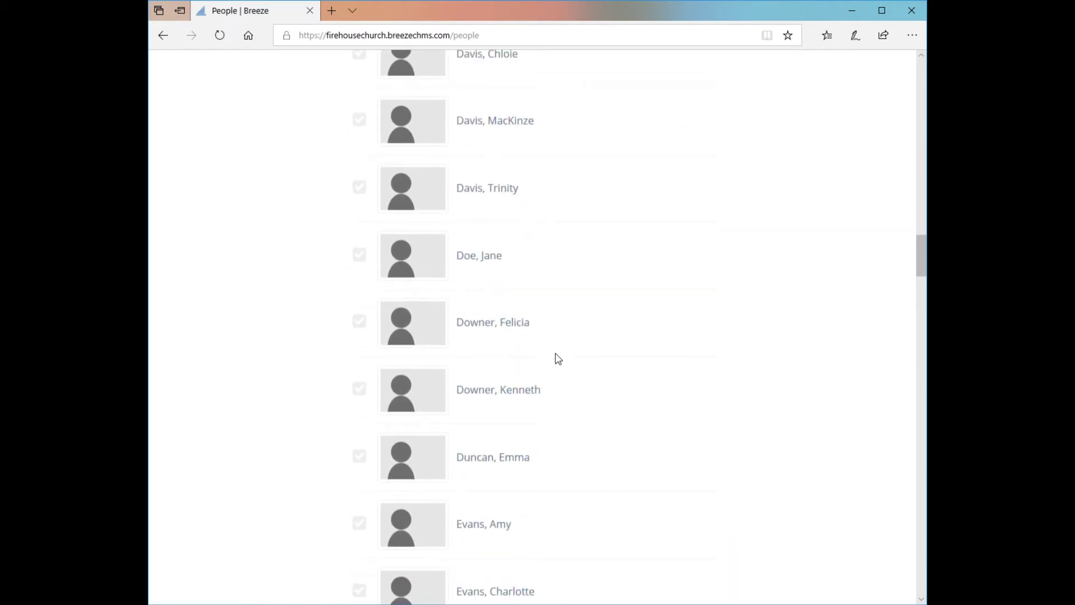
{"action": "scroll", "coordinate": [558, 360], "scroll_direction": "down", "scroll_amount": 5}
{"action": "scroll", "coordinate": [558, 359], "scroll_direction": "up", "scroll_amount": 3}
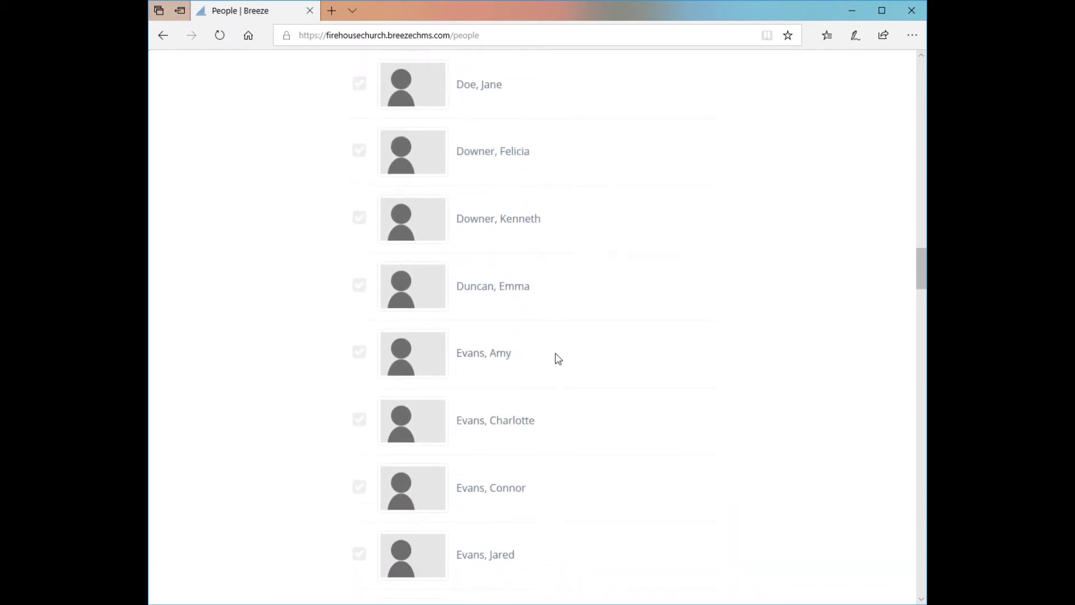
{"action": "left_click", "coordinate": [478, 175]}
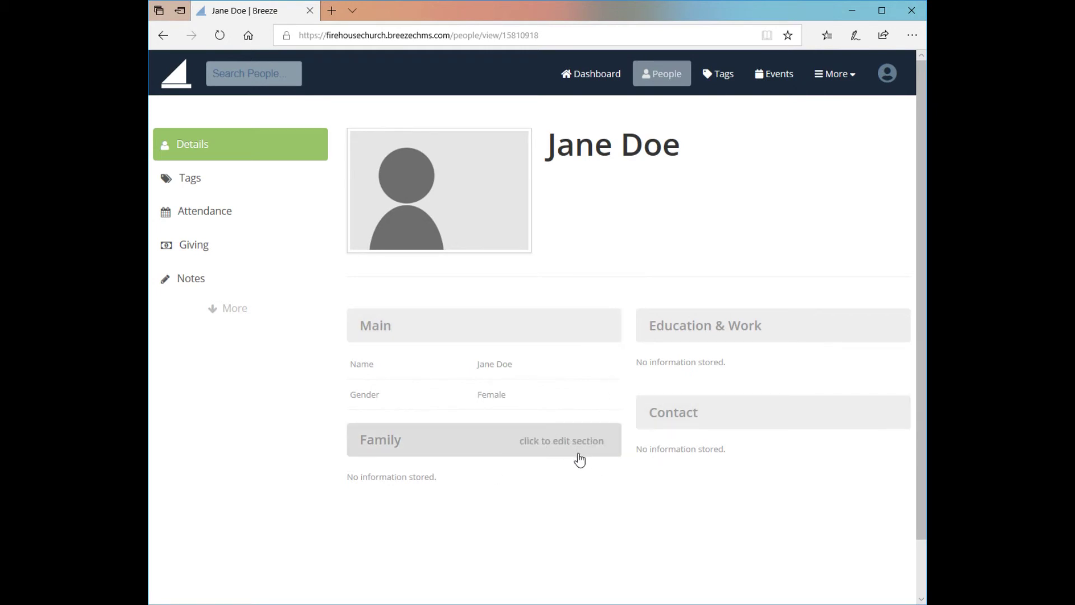
Add a newly created male family member to the profile, entering first and last name and keeping the primary person's home phone and address
{"action": "left_click", "coordinate": [596, 444]}
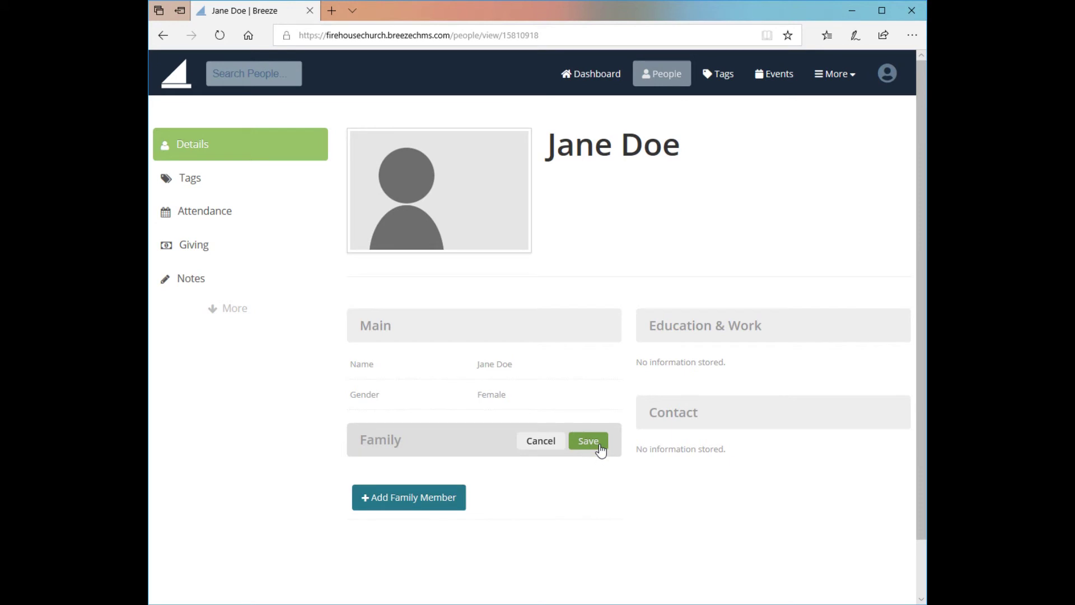
{"action": "left_click", "coordinate": [429, 507]}
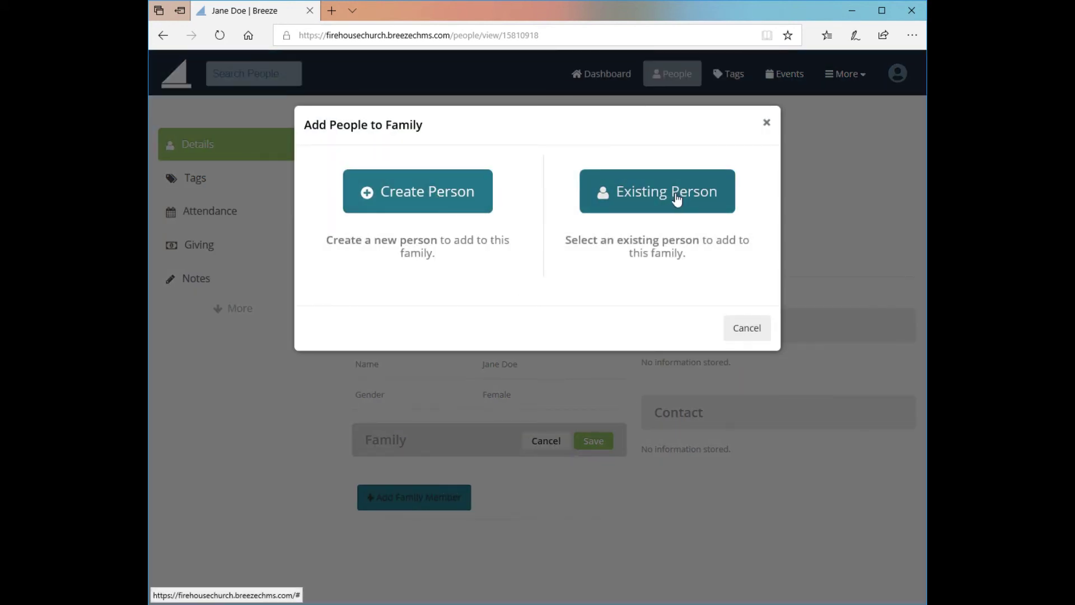
{"action": "left_click", "coordinate": [408, 194]}
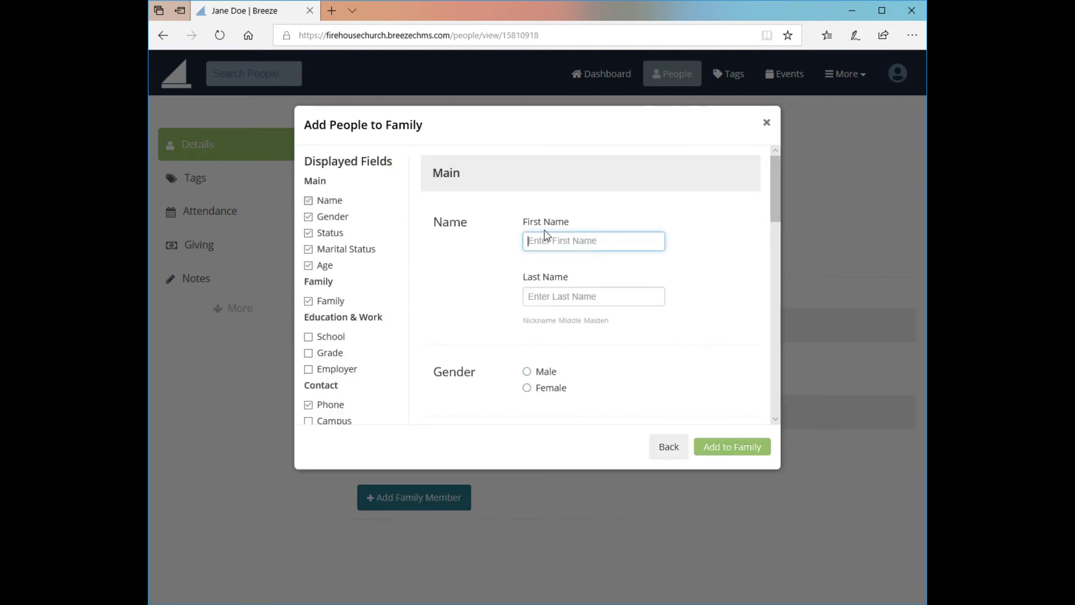
{"action": "type", "text": "John"}
{"action": "key", "text": "Tab"}
{"action": "type", "text": "Doe"}
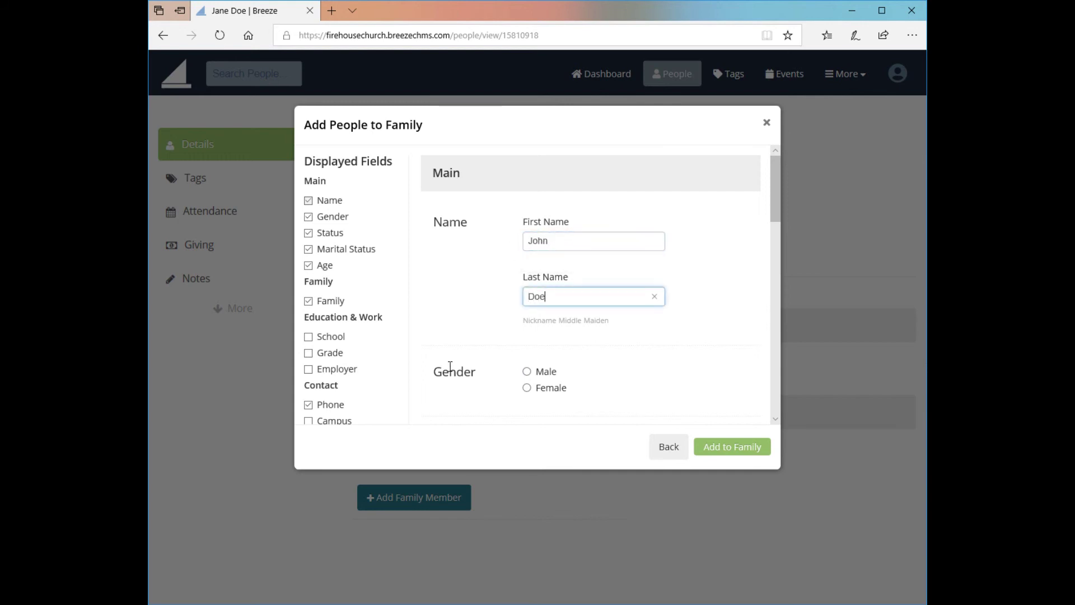
{"action": "left_click", "coordinate": [526, 372]}
{"action": "left_click_drag", "start_coordinate": [775, 201], "coordinate": [775, 402]}
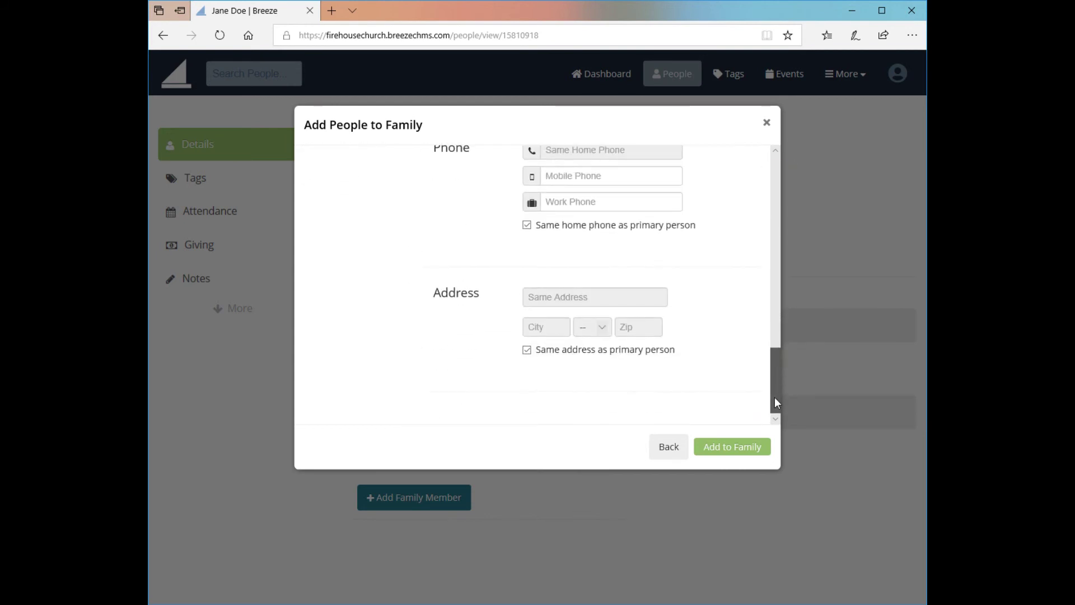
{"action": "left_click", "coordinate": [743, 454]}
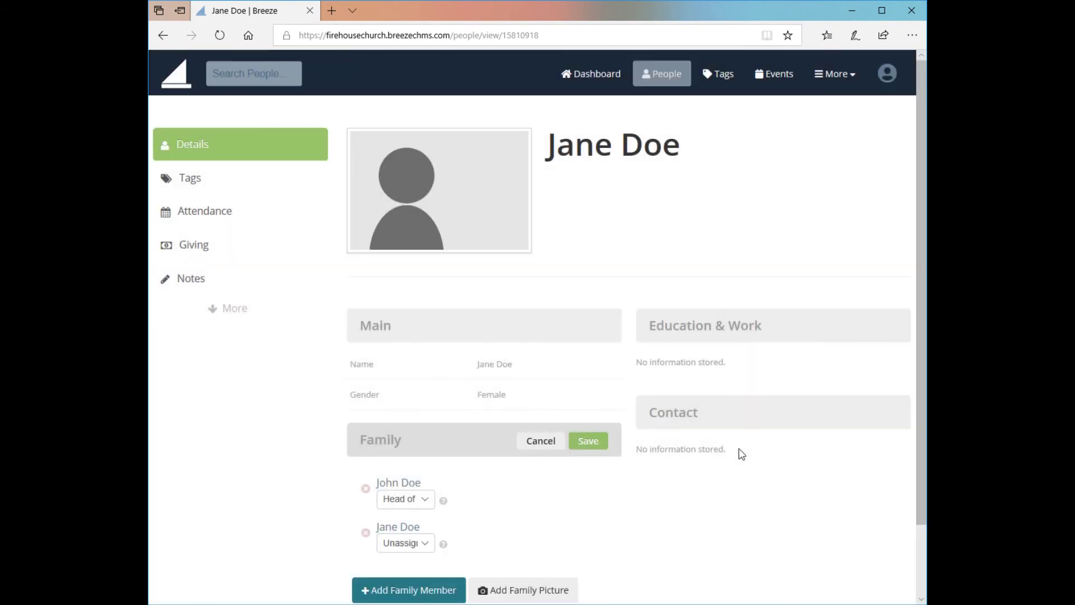
Assign the Head of Household role to the male family member and Spouse to the female profile owner, and save the Family section
{"action": "scroll", "coordinate": [576, 458], "scroll_direction": "down", "scroll_amount": 2}
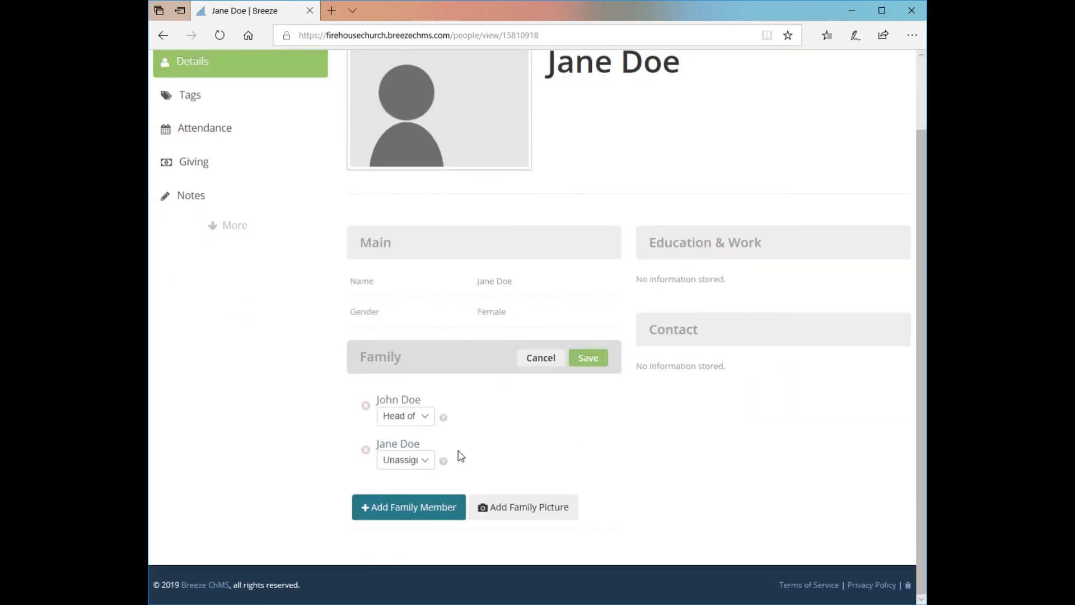
{"action": "left_click", "coordinate": [423, 417]}
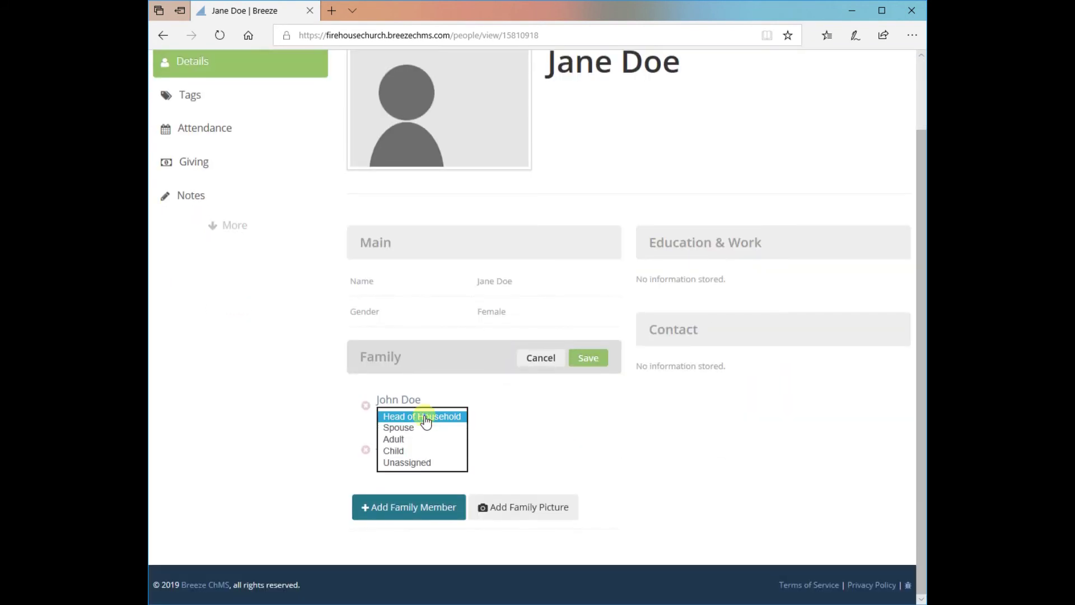
{"action": "left_click", "coordinate": [426, 421]}
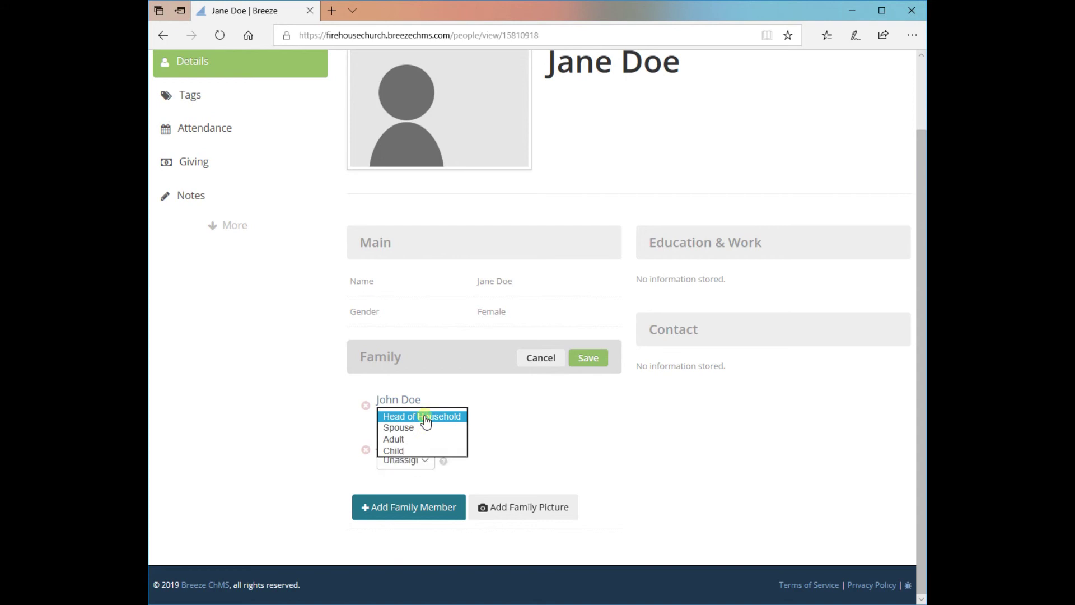
{"action": "left_click", "coordinate": [429, 463]}
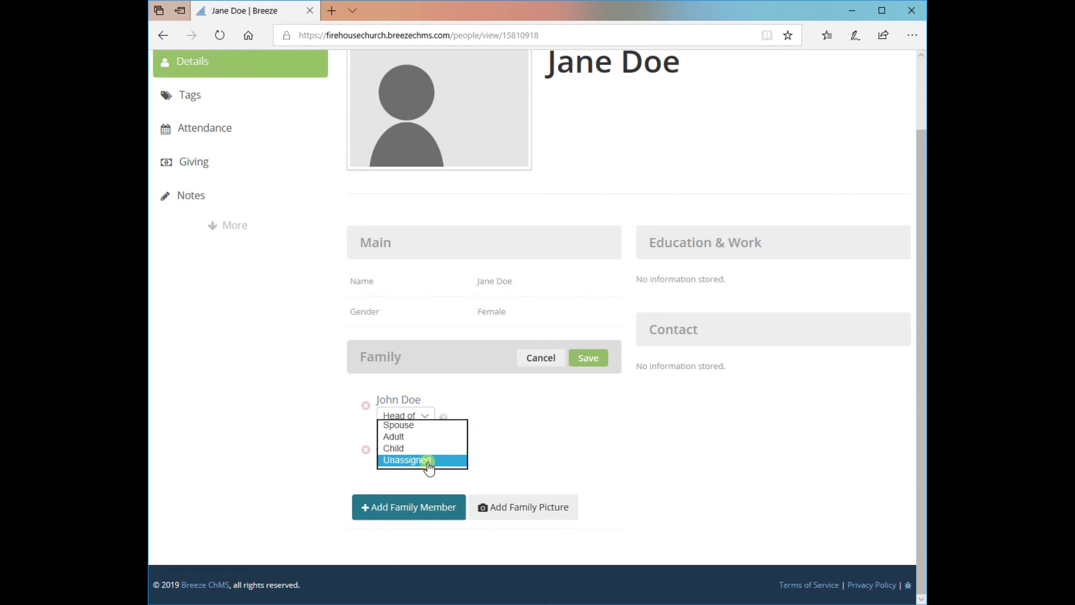
{"action": "left_click", "coordinate": [408, 425]}
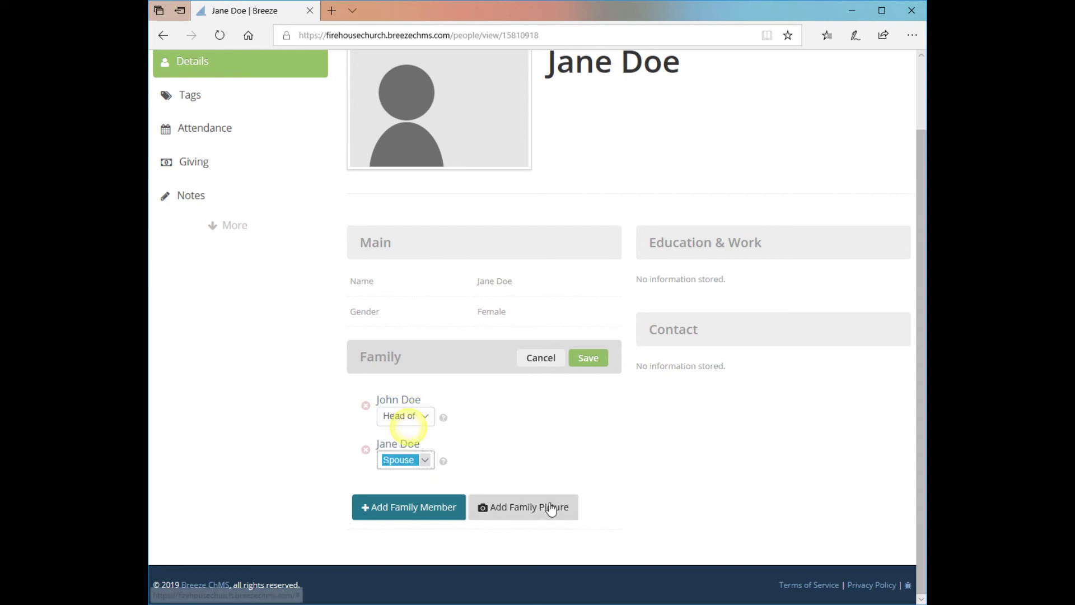
{"action": "left_click", "coordinate": [597, 363]}
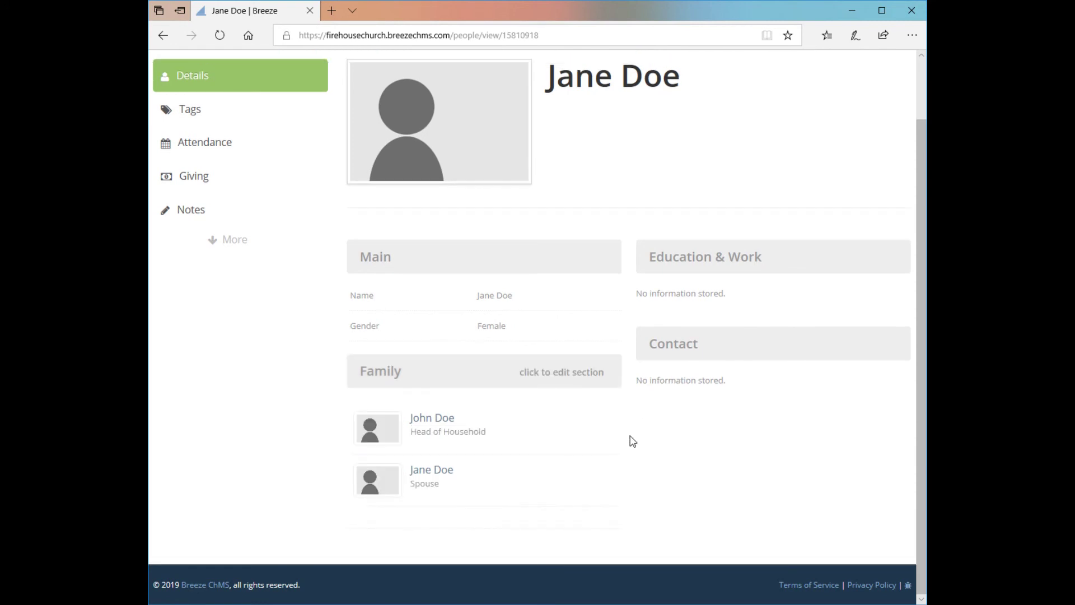
{"action": "scroll", "coordinate": [630, 440], "scroll_direction": "up", "scroll_amount": 1}
{"action": "scroll", "coordinate": [630, 440], "scroll_direction": "down", "scroll_amount": 1}
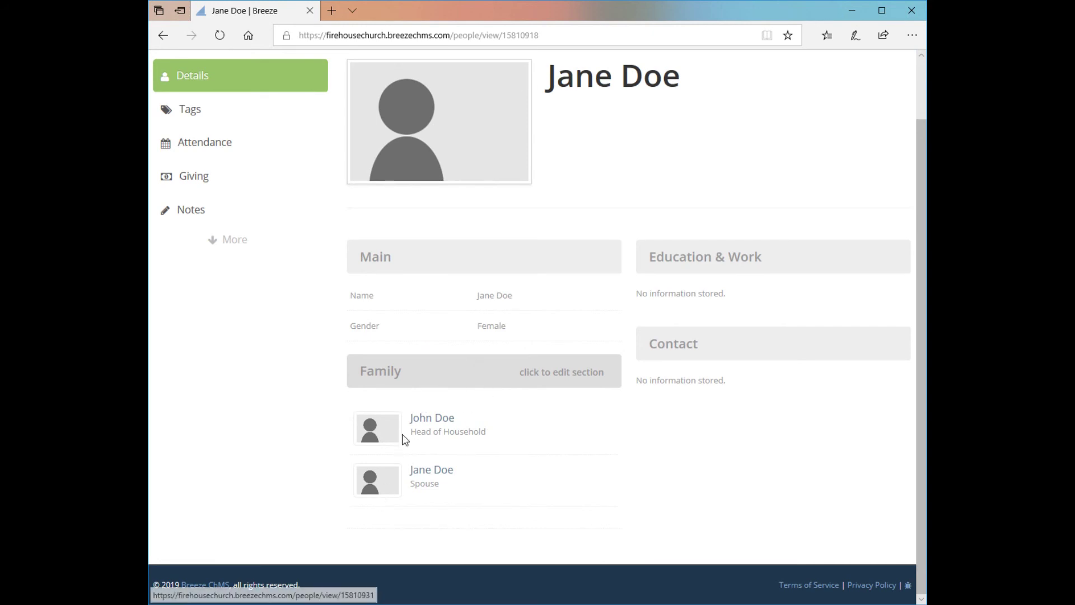
{"action": "scroll", "coordinate": [556, 476], "scroll_direction": "up", "scroll_amount": 1}
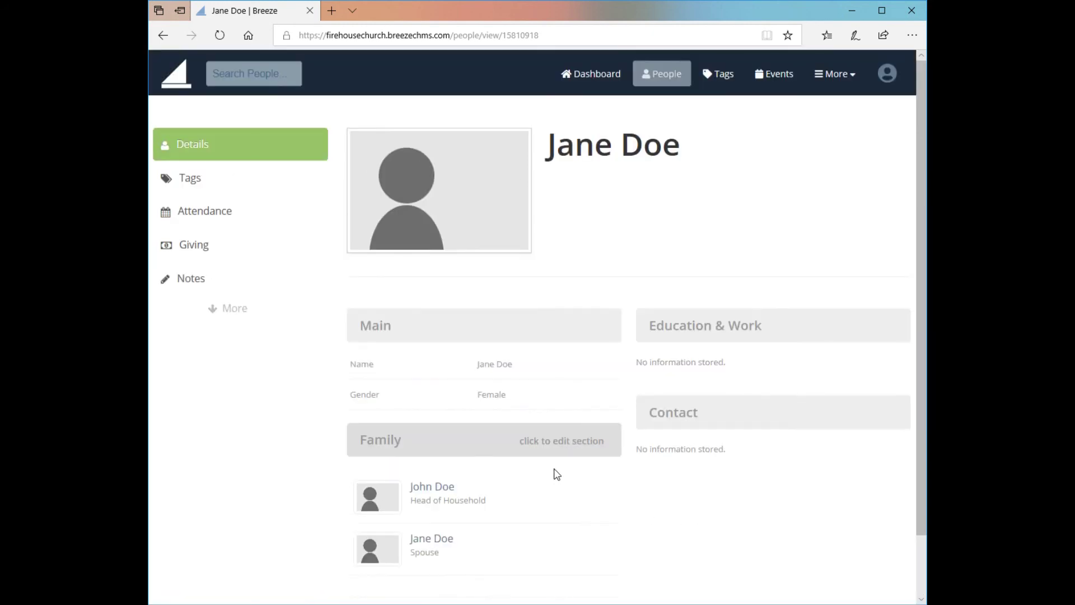